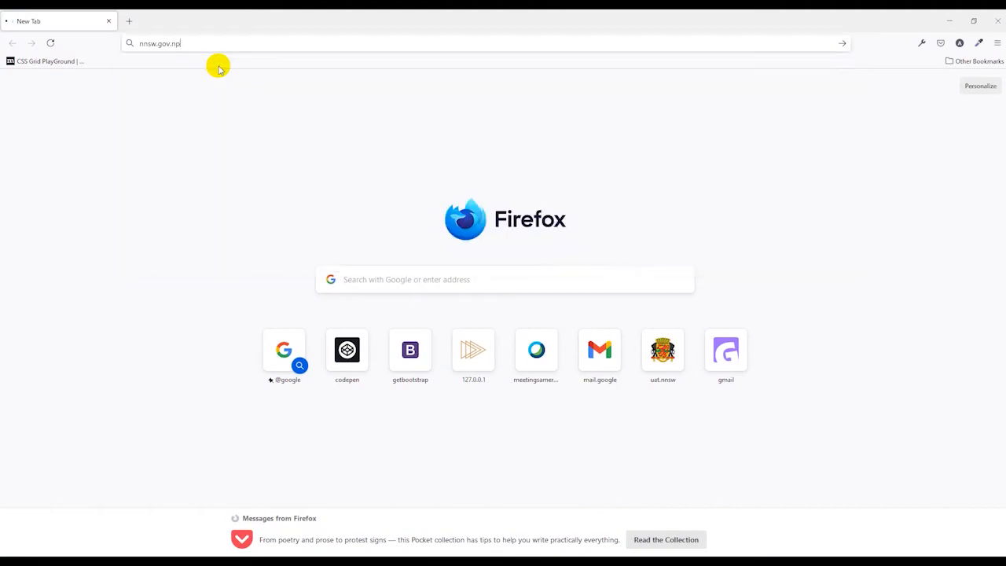
Scroll down the nnsw.gov.np portal and open the Account Registration page
{"action": "scroll", "coordinate": [224, 290], "scroll_direction": "down", "scroll_amount": 3}
{"action": "scroll", "coordinate": [224, 292], "scroll_direction": "down", "scroll_amount": 3}
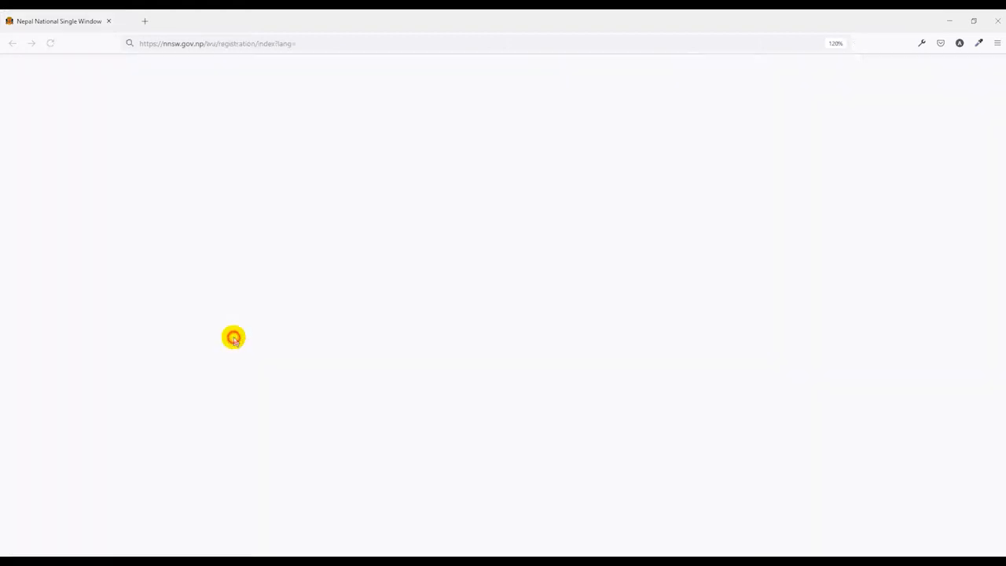
{"action": "left_click", "coordinate": [233, 339]}
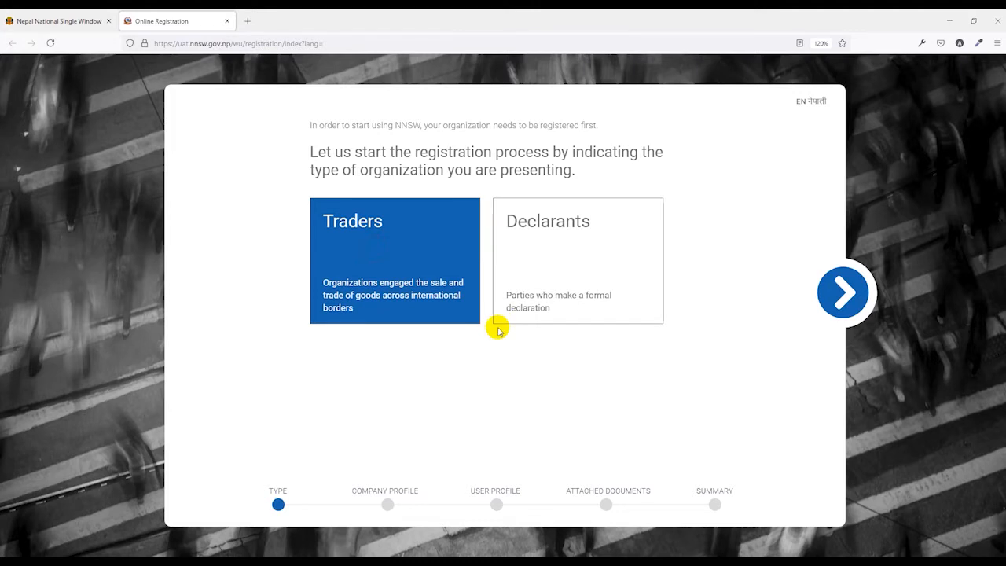
Continue as Traders and enter the EXIM code, name XYZ Nepal Traders and address Oldroad, Kathmandu
{"action": "left_click", "coordinate": [840, 297]}
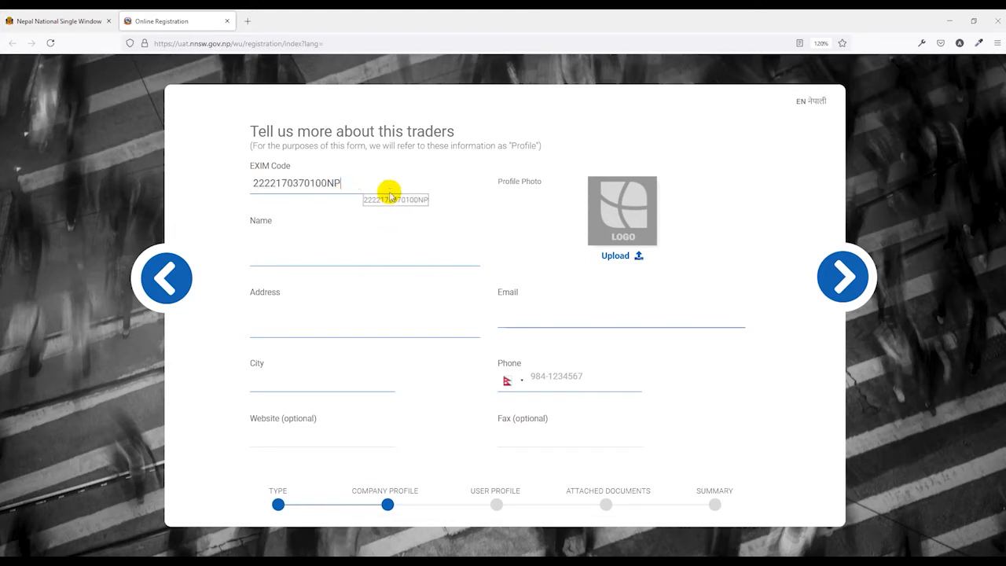
{"action": "left_click", "coordinate": [437, 249]}
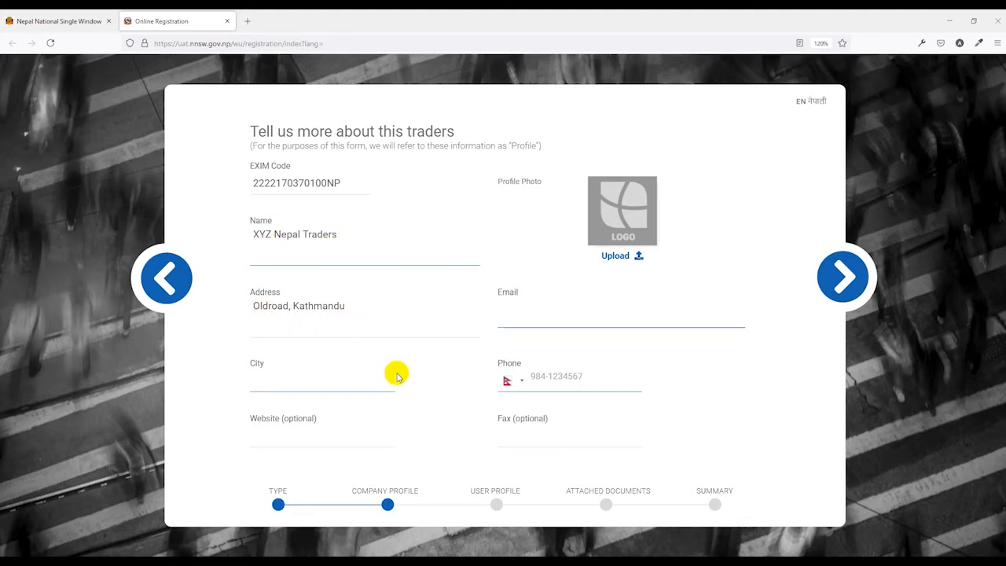
{"action": "left_click", "coordinate": [628, 196]}
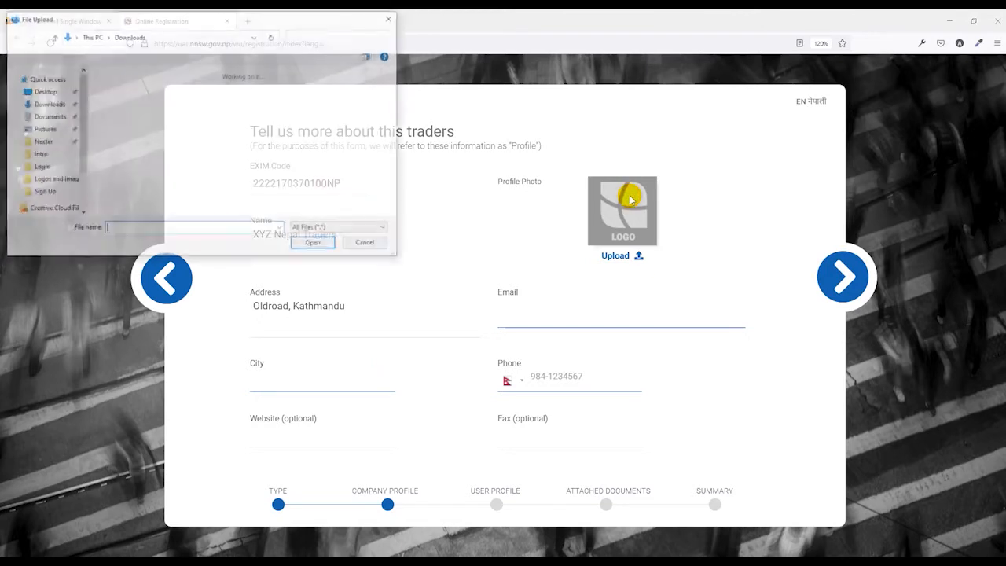
Upload Desktop logo-demo3.png as company logo, fill email, city Kathmandu and phone, then continue
{"action": "left_click", "coordinate": [41, 100]}
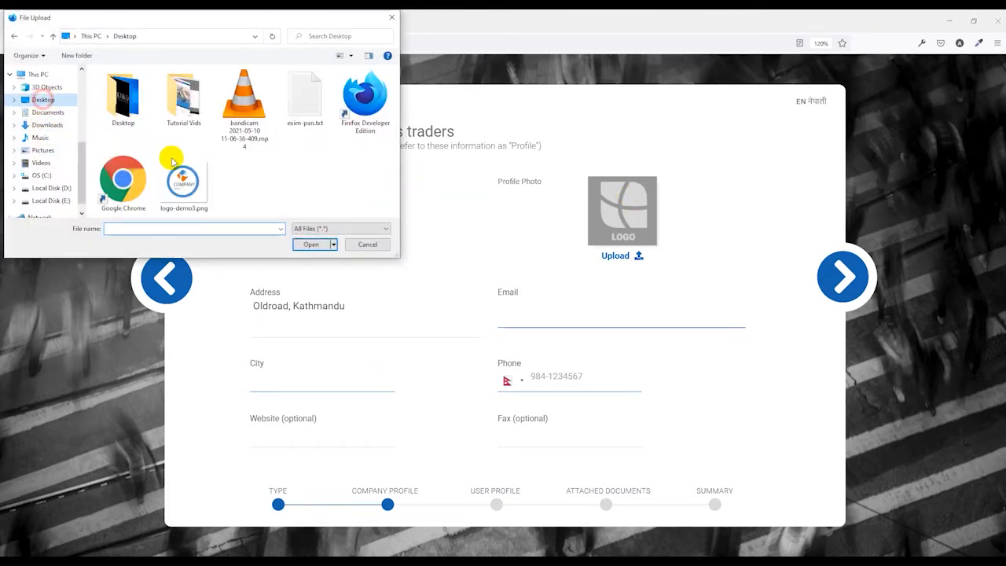
{"action": "double_click", "coordinate": [182, 181]}
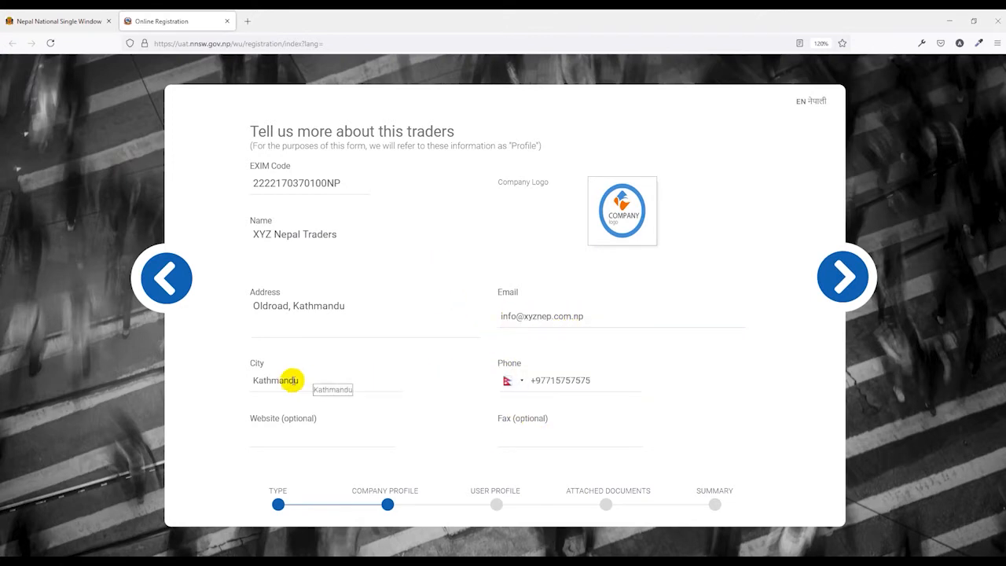
{"action": "left_click", "coordinate": [839, 271]}
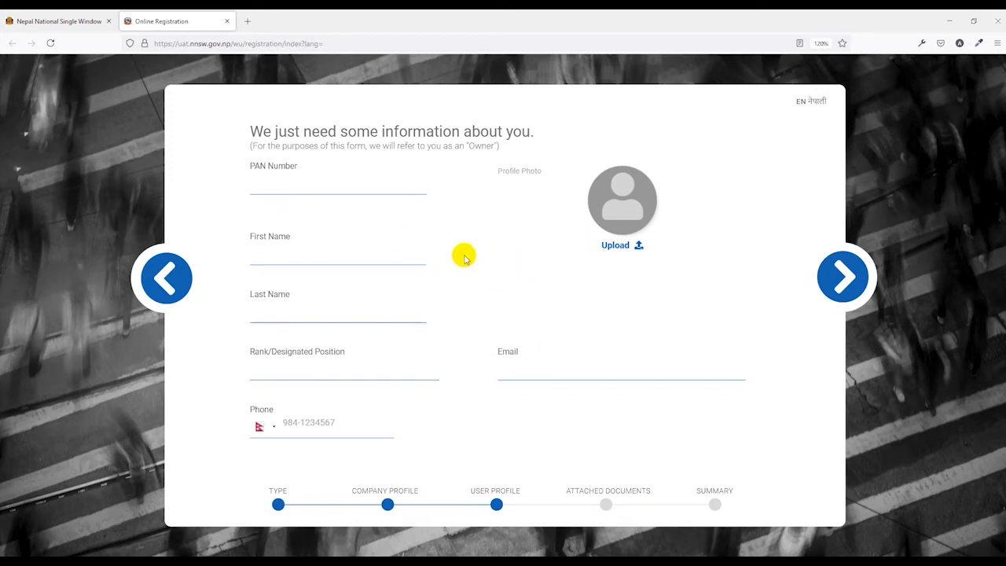
Enter the owner's PAN number so the owner details auto-fill
{"action": "left_click", "coordinate": [267, 183]}
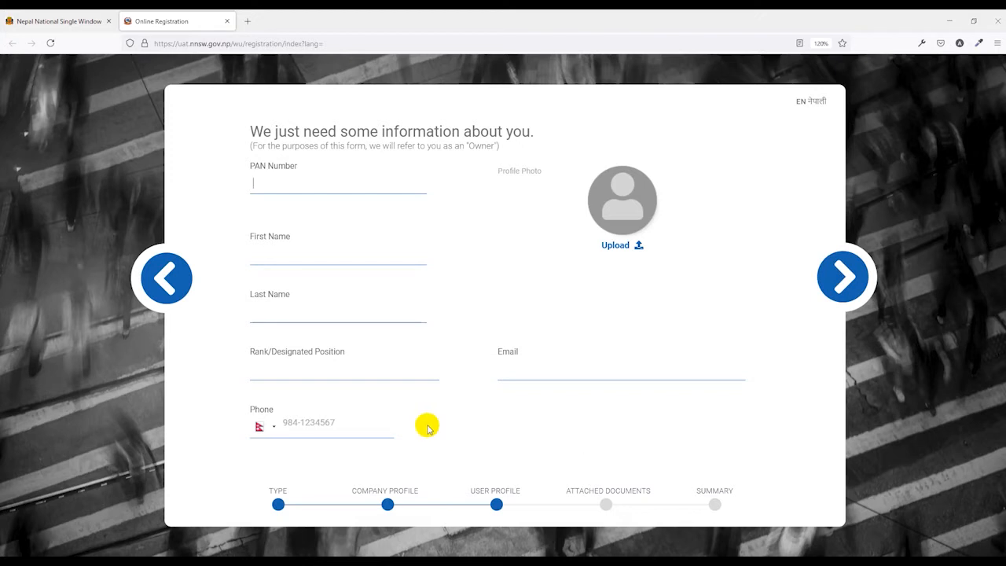
{"action": "left_click", "coordinate": [265, 189]}
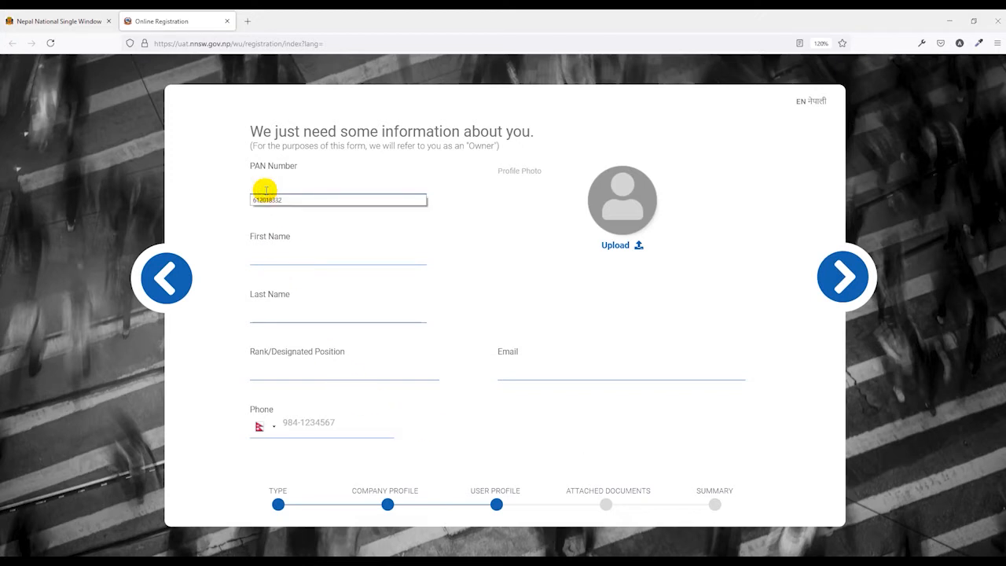
{"action": "left_click", "coordinate": [487, 271]}
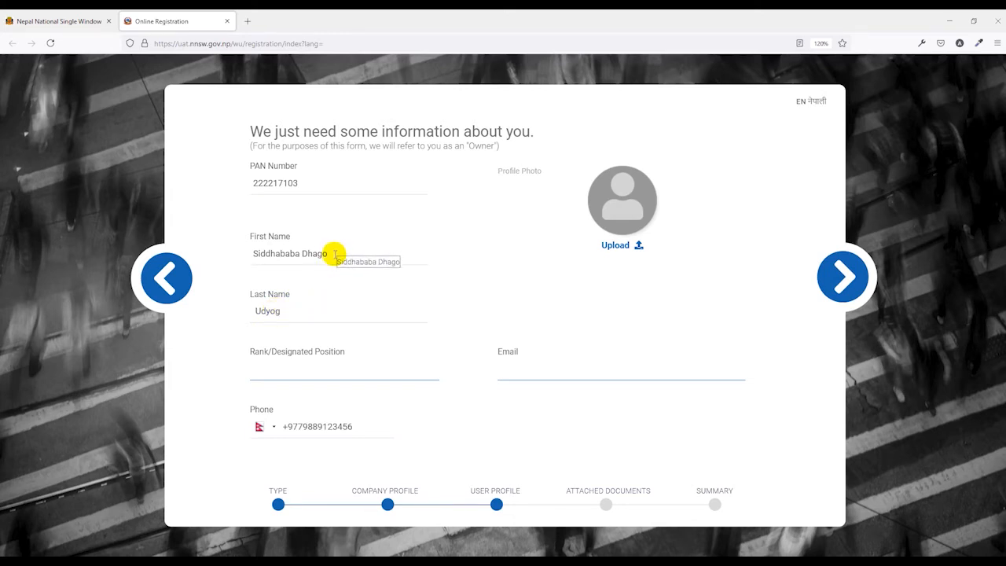
Clear the auto-filled first and last names and type the owner's first name
{"action": "left_click_drag", "start_coordinate": [332, 254], "coordinate": [212, 251]}
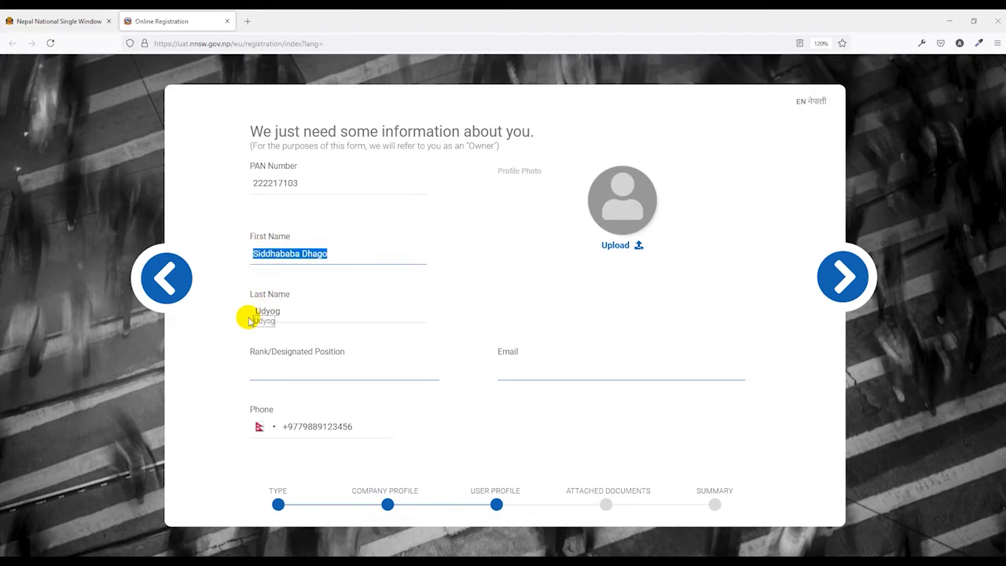
{"action": "left_click_drag", "start_coordinate": [288, 314], "coordinate": [244, 312]}
{"action": "left_click", "coordinate": [325, 250]}
{"action": "left_click_drag", "start_coordinate": [325, 250], "coordinate": [225, 247]}
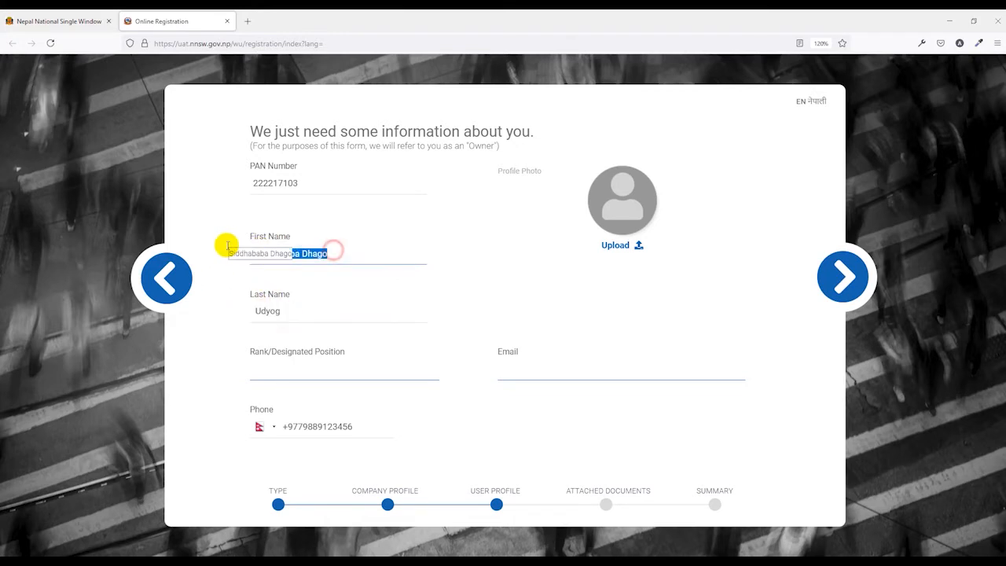
{"action": "key", "text": "BackSpace"}
{"action": "left_click_drag", "start_coordinate": [293, 324], "coordinate": [218, 325]}
{"action": "key", "text": "BackSpace"}
{"action": "left_click", "coordinate": [270, 253]}
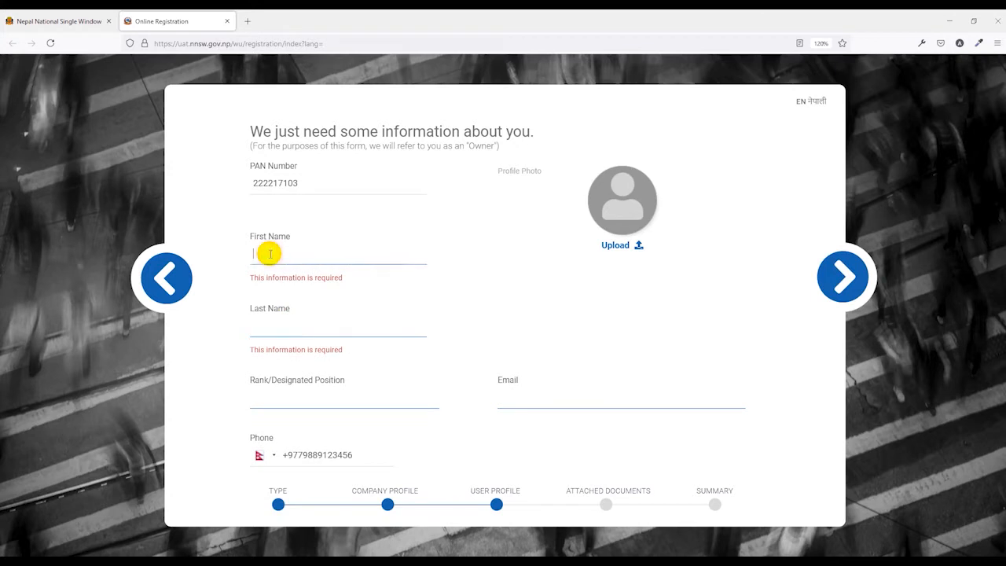
{"action": "left_click", "coordinate": [274, 317]}
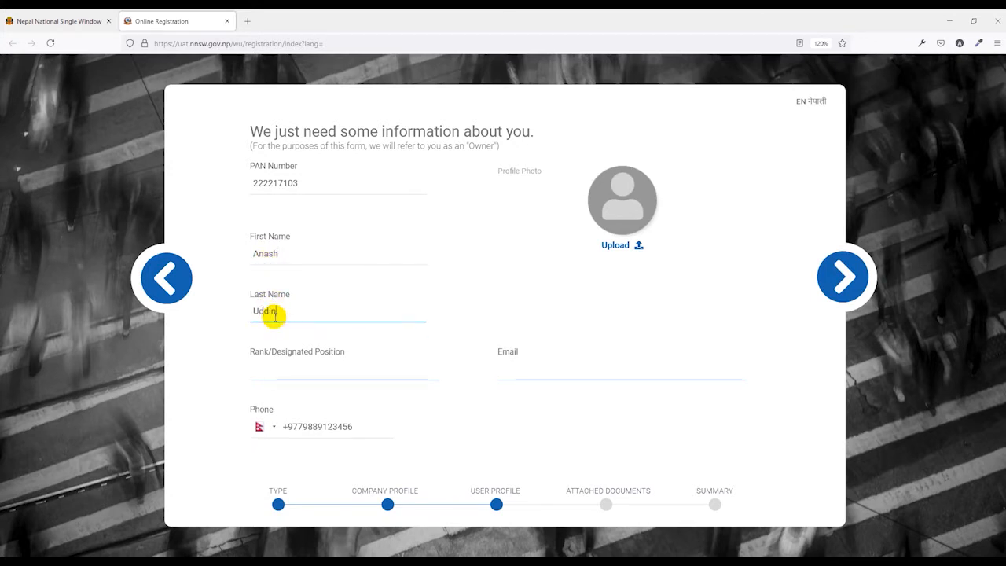
Finish the owner's last name, upload prof-pic.jpg as profile photo, and continue to documents
{"action": "left_click", "coordinate": [624, 206]}
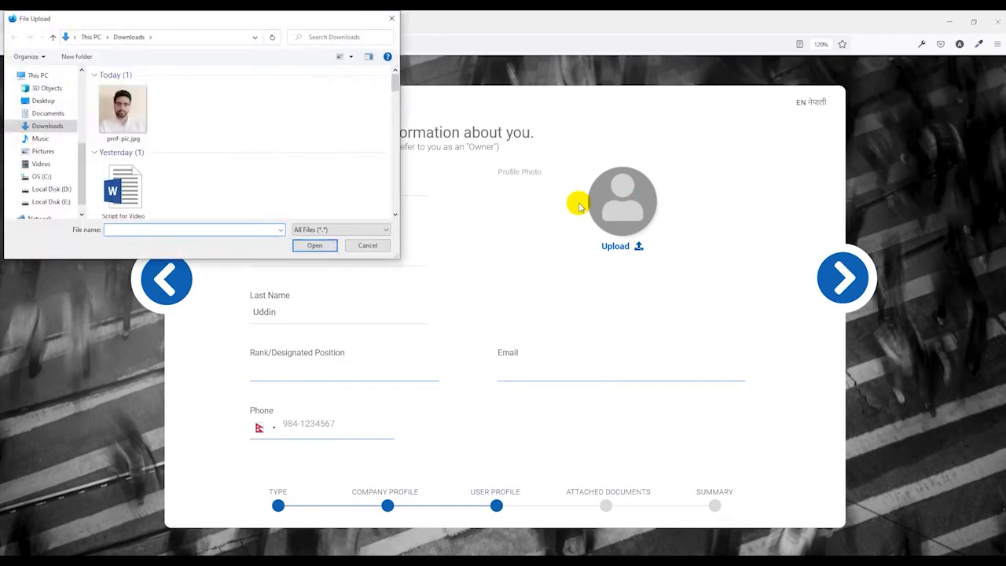
{"action": "double_click", "coordinate": [128, 118]}
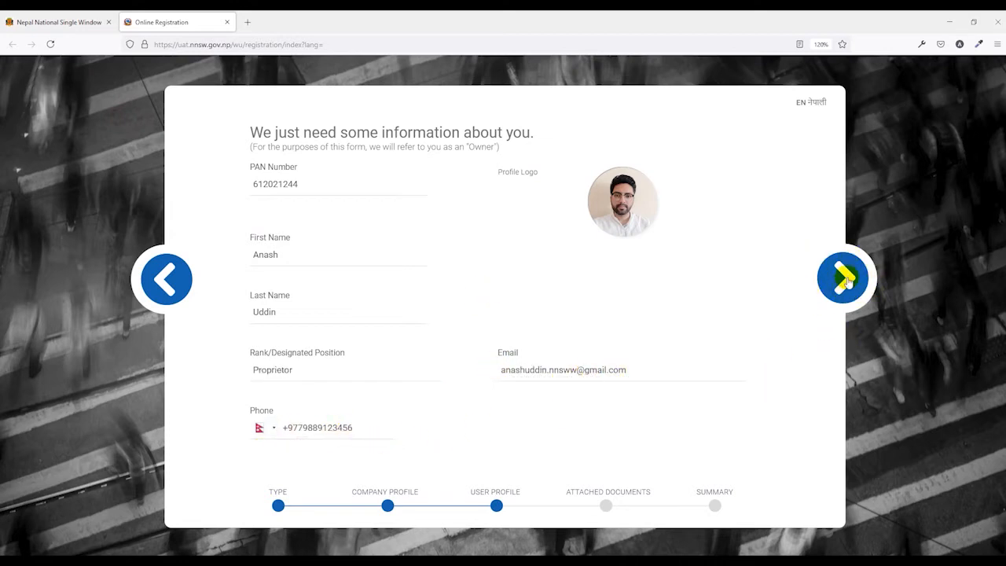
{"action": "left_click", "coordinate": [843, 279]}
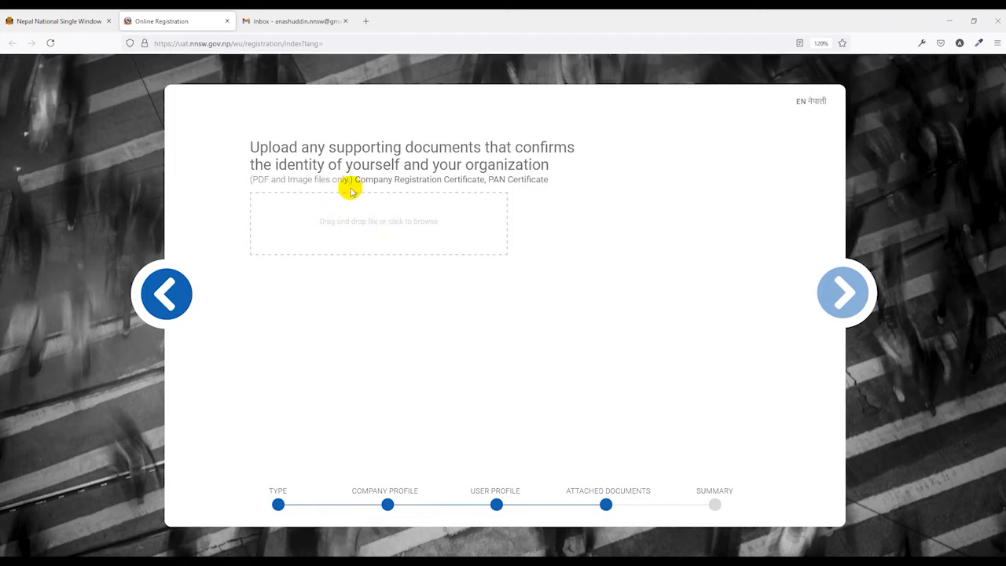
Attach Company Registration.pdf from Downloads as the first supporting document
{"action": "left_click_drag", "start_coordinate": [354, 180], "coordinate": [543, 218]}
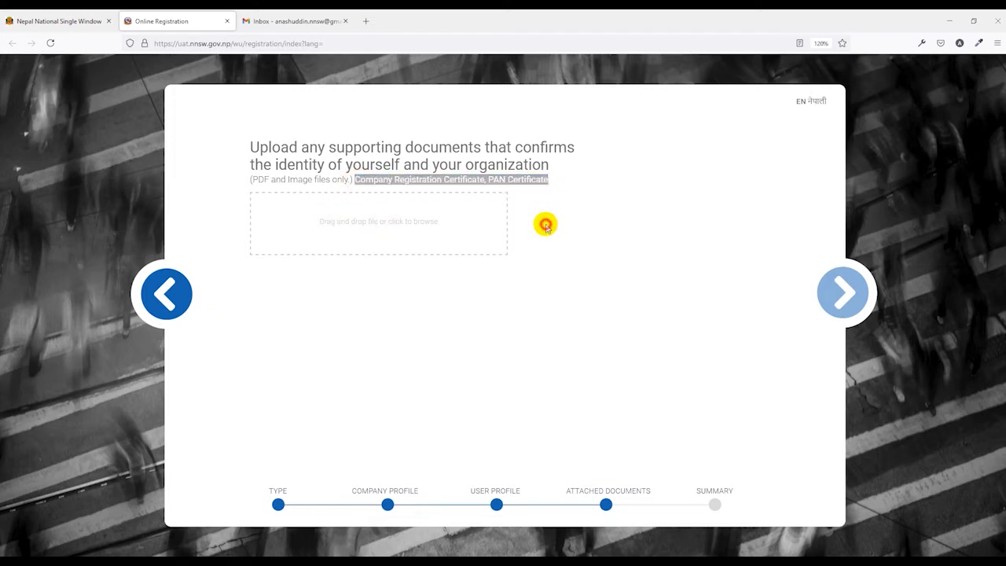
{"action": "left_click", "coordinate": [479, 291]}
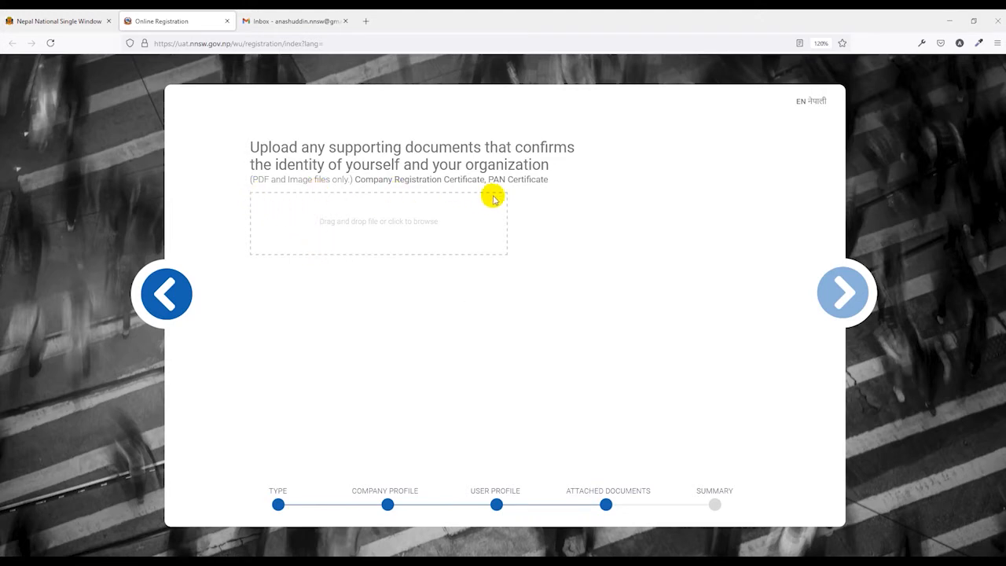
{"action": "left_click", "coordinate": [381, 226]}
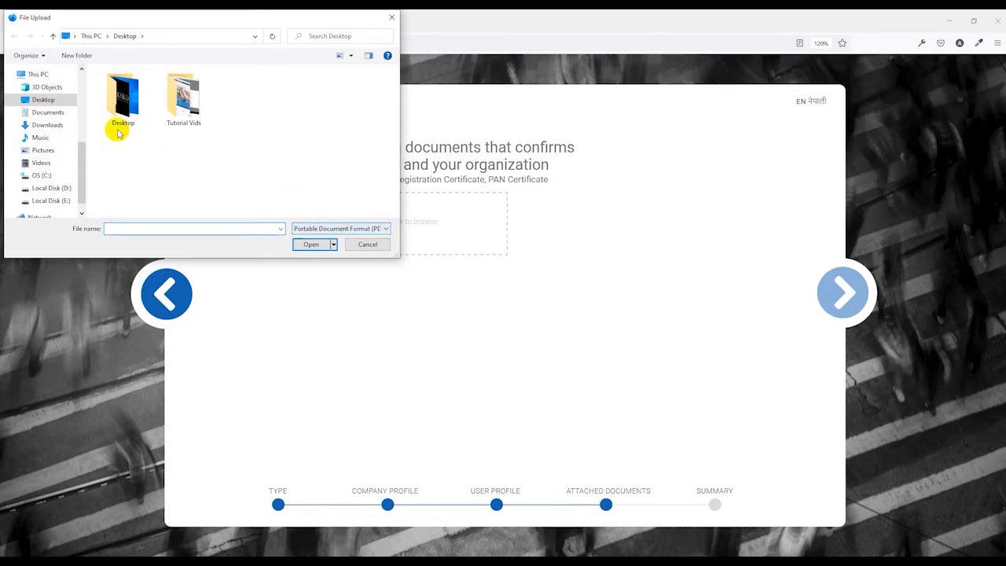
{"action": "left_click", "coordinate": [44, 126]}
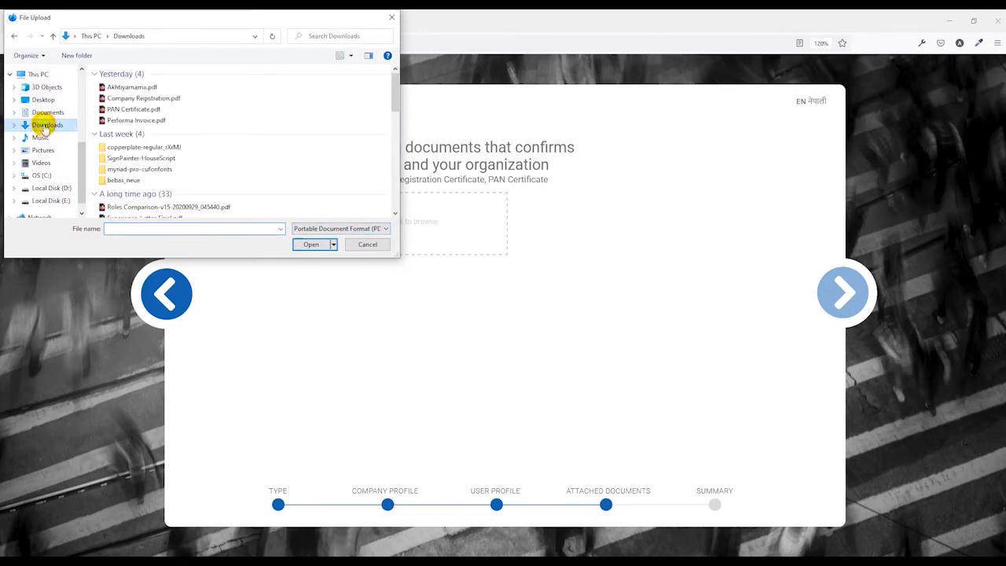
{"action": "double_click", "coordinate": [135, 98]}
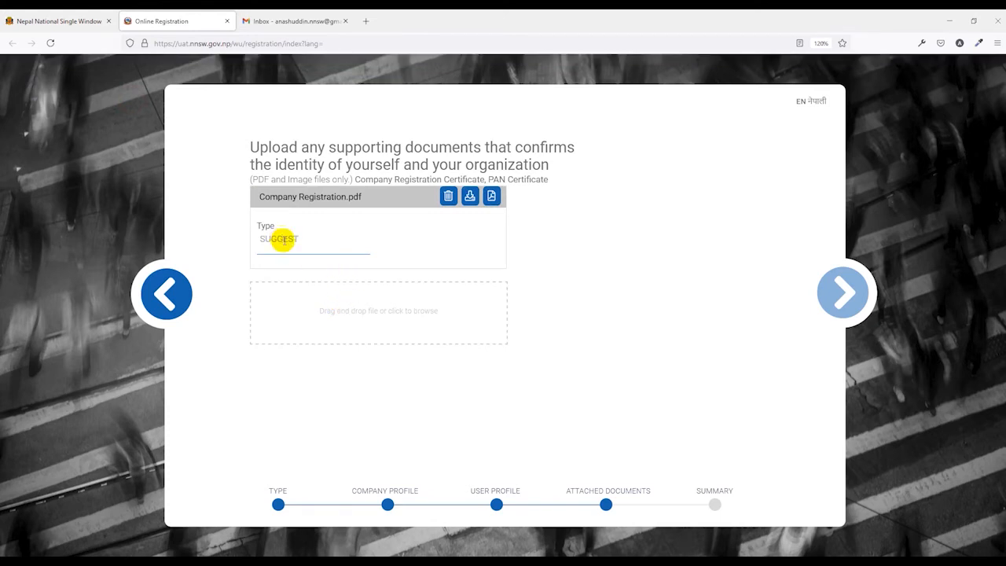
Select PAN Certificate.pdf from Downloads as a second attachment
{"action": "left_click", "coordinate": [320, 297]}
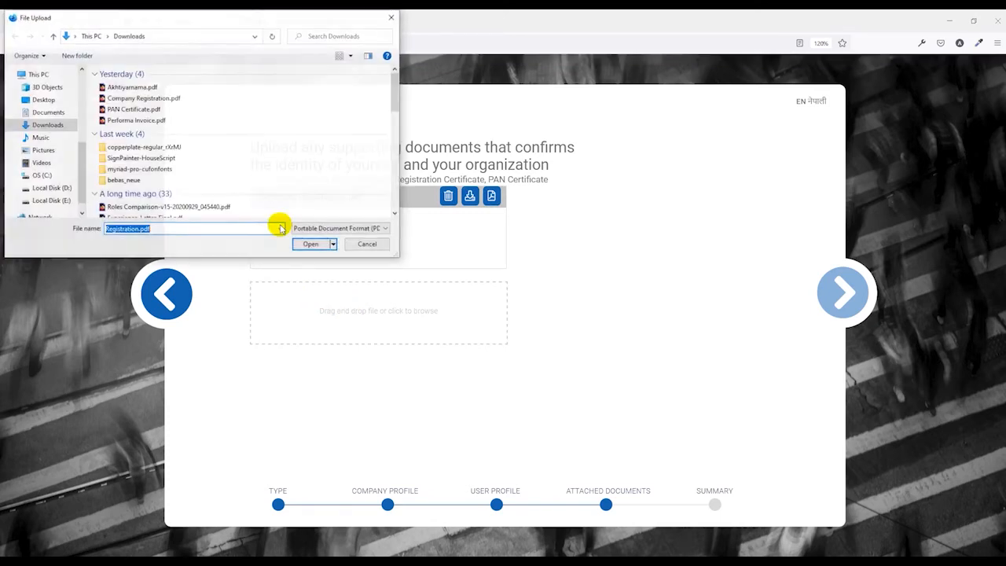
{"action": "left_click", "coordinate": [127, 110]}
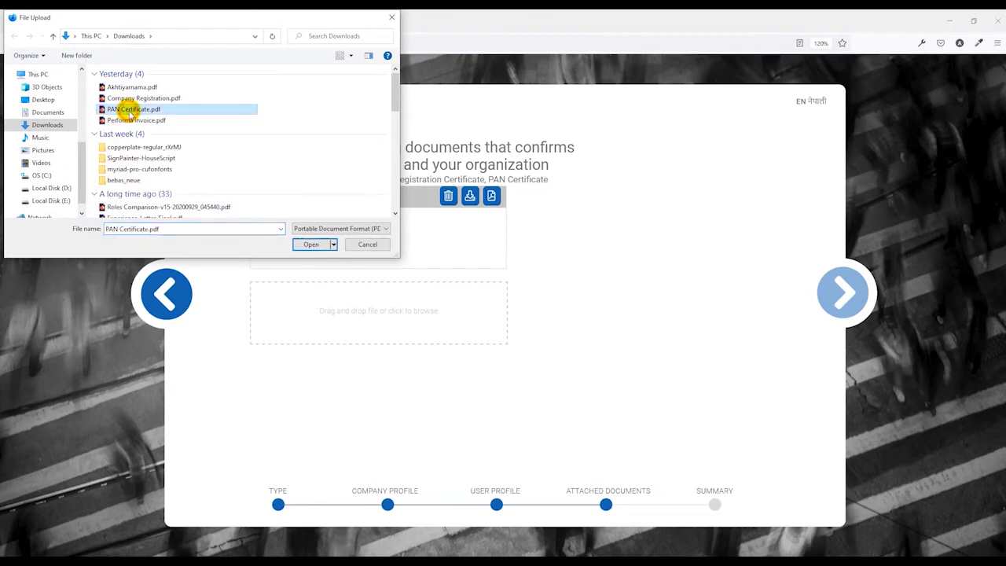
{"action": "left_click", "coordinate": [312, 245]}
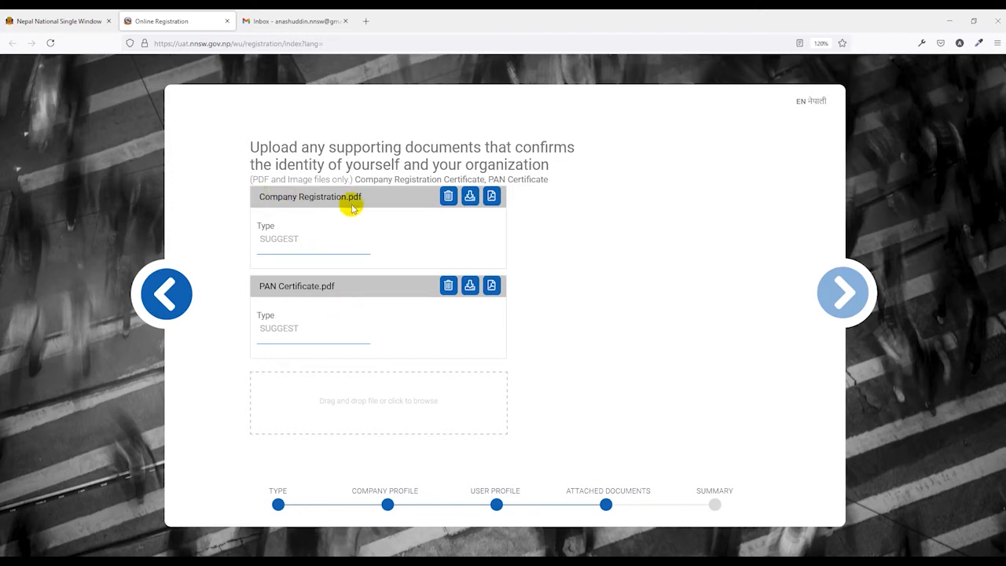
Set the document types to Company Registration Certificate and PAN Certificate
{"action": "left_click", "coordinate": [271, 235]}
{"action": "left_click", "coordinate": [280, 264]}
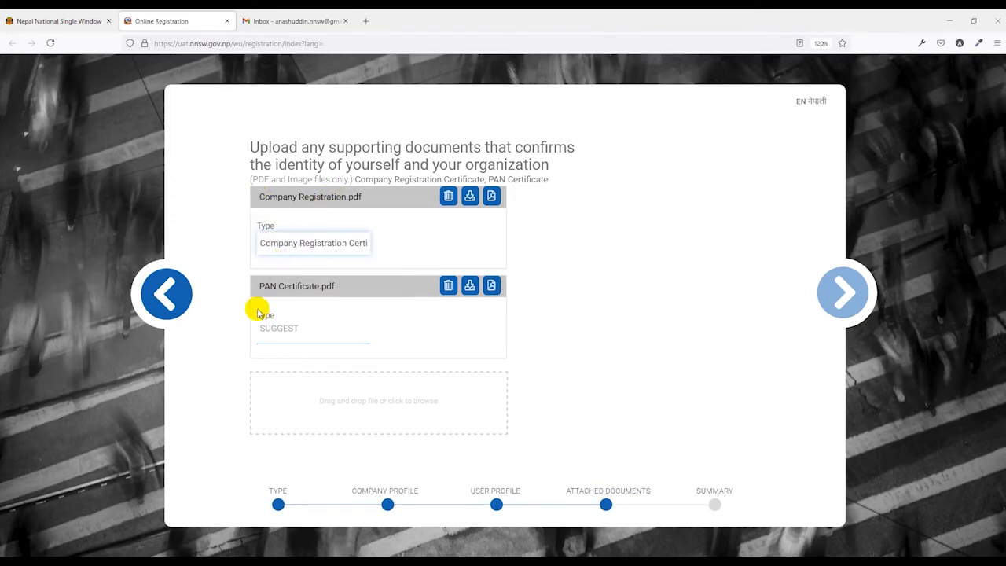
{"action": "left_click", "coordinate": [285, 329]}
{"action": "left_click", "coordinate": [288, 366]}
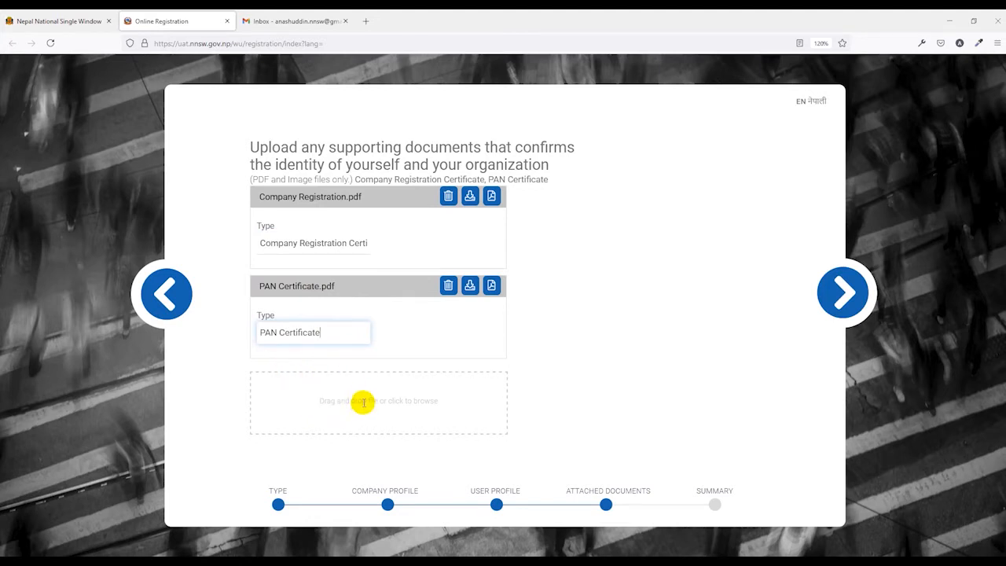
Upload Akhtiyarnama.pdf as a third document, typed Company Registration Certificate
{"action": "left_click", "coordinate": [363, 401]}
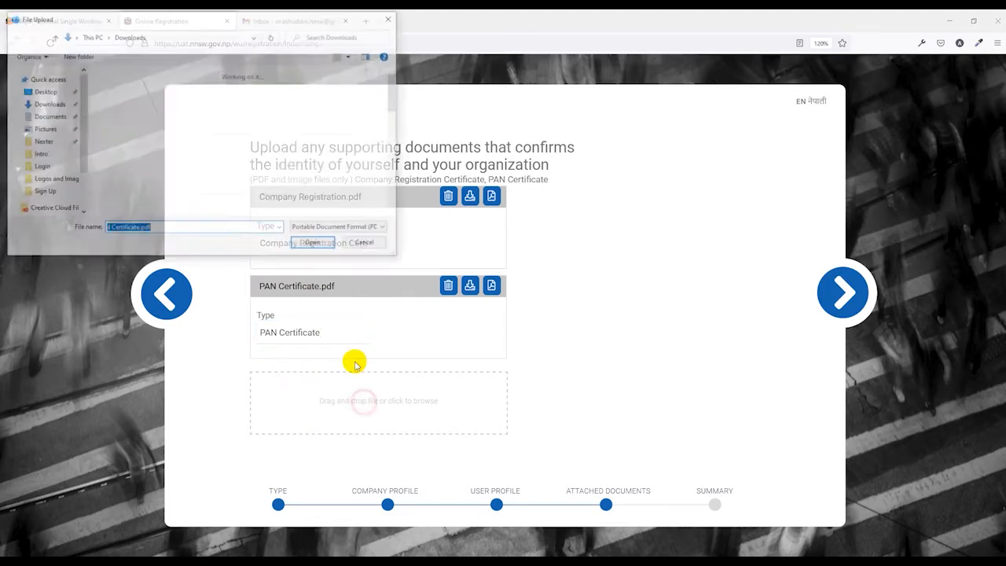
{"action": "left_click", "coordinate": [133, 87]}
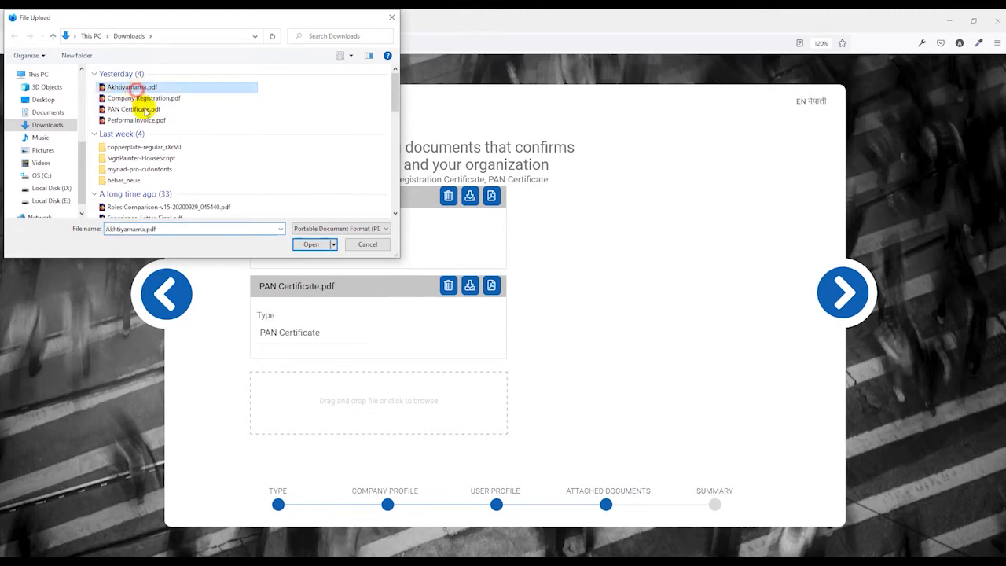
{"action": "left_click", "coordinate": [311, 244]}
{"action": "left_click", "coordinate": [297, 362]}
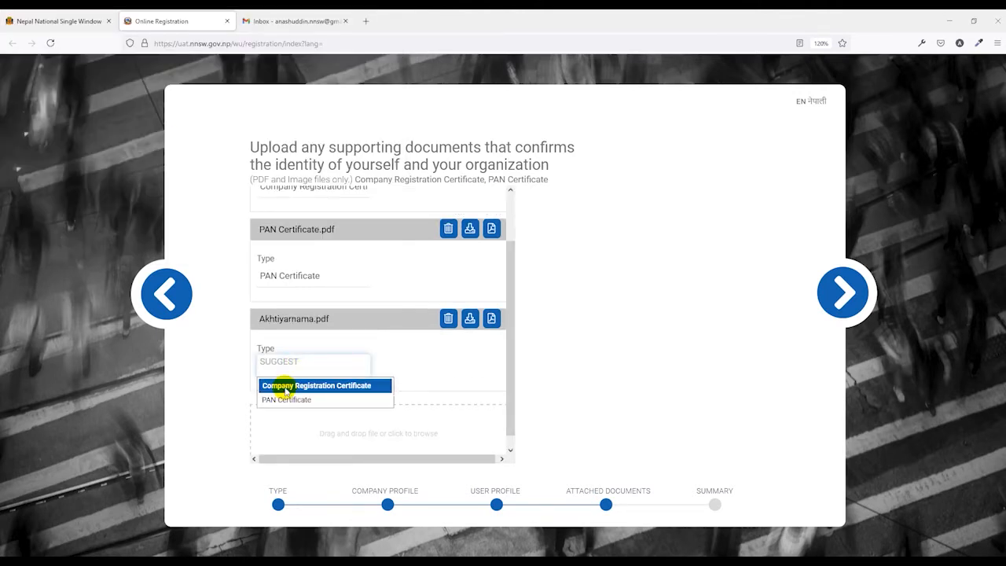
{"action": "left_click", "coordinate": [286, 386]}
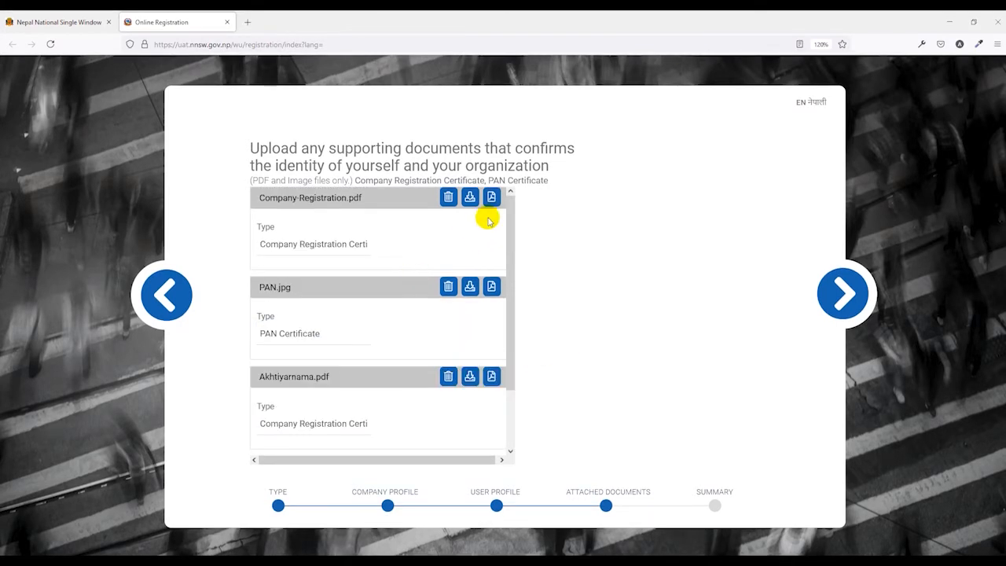
Preview the company registration and PAN attachments, then proceed to the Summary step
{"action": "left_click", "coordinate": [491, 198]}
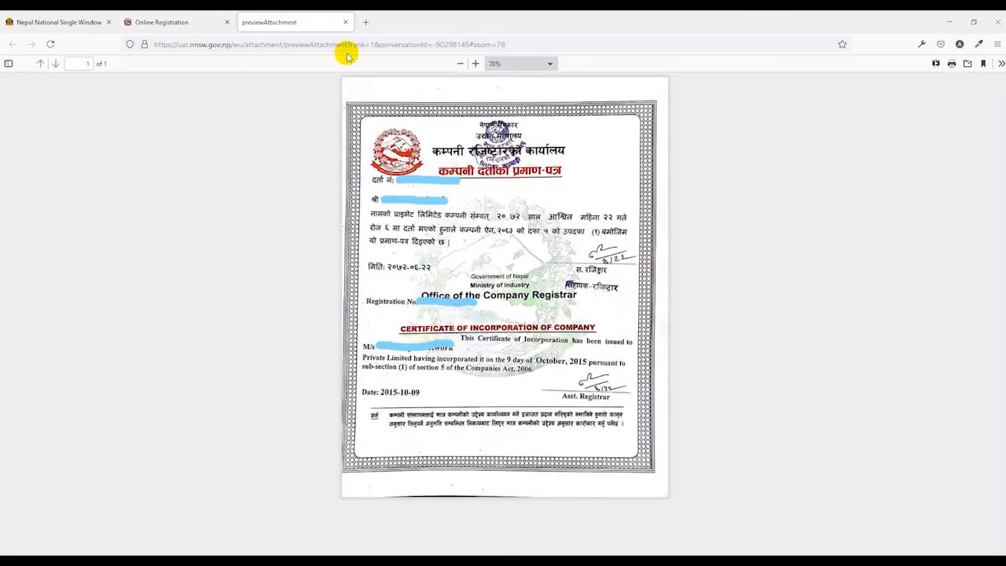
{"action": "left_click", "coordinate": [346, 22]}
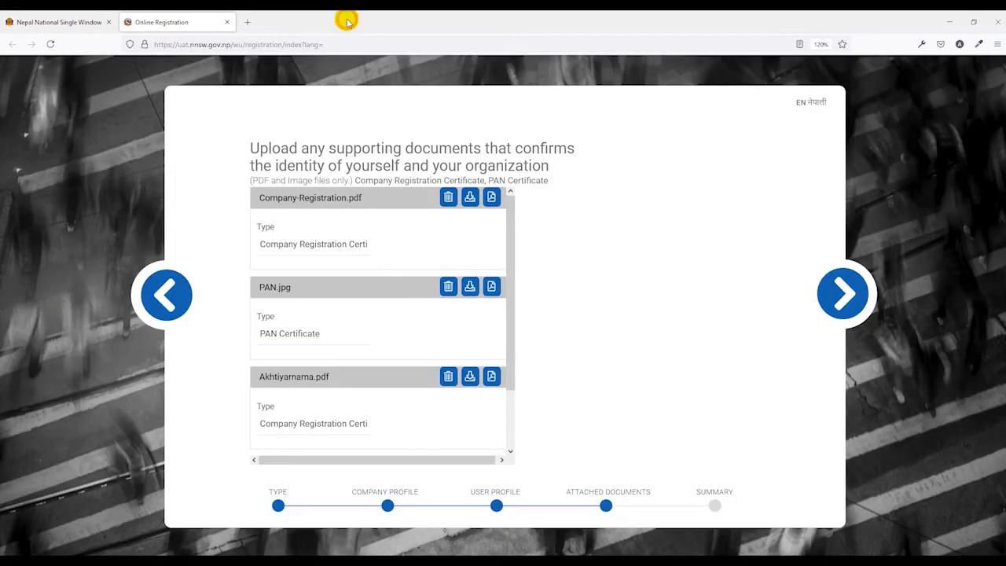
{"action": "left_click", "coordinate": [491, 287]}
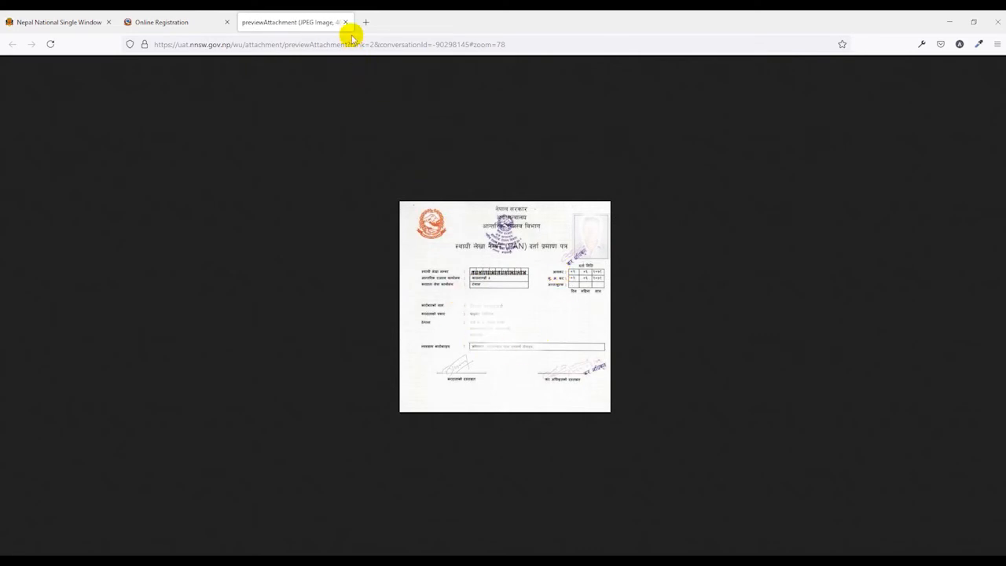
{"action": "left_click", "coordinate": [346, 22]}
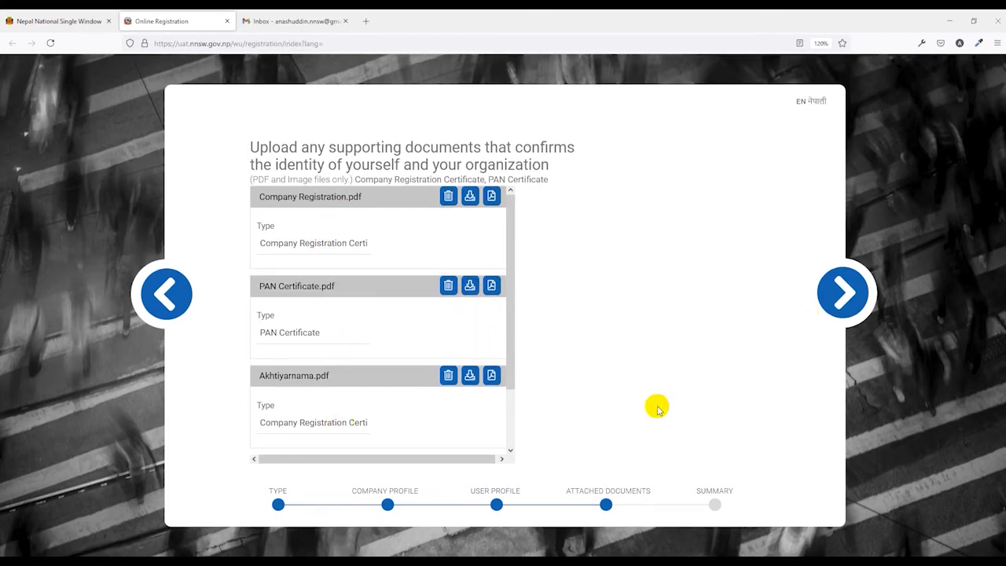
{"action": "left_click", "coordinate": [845, 292]}
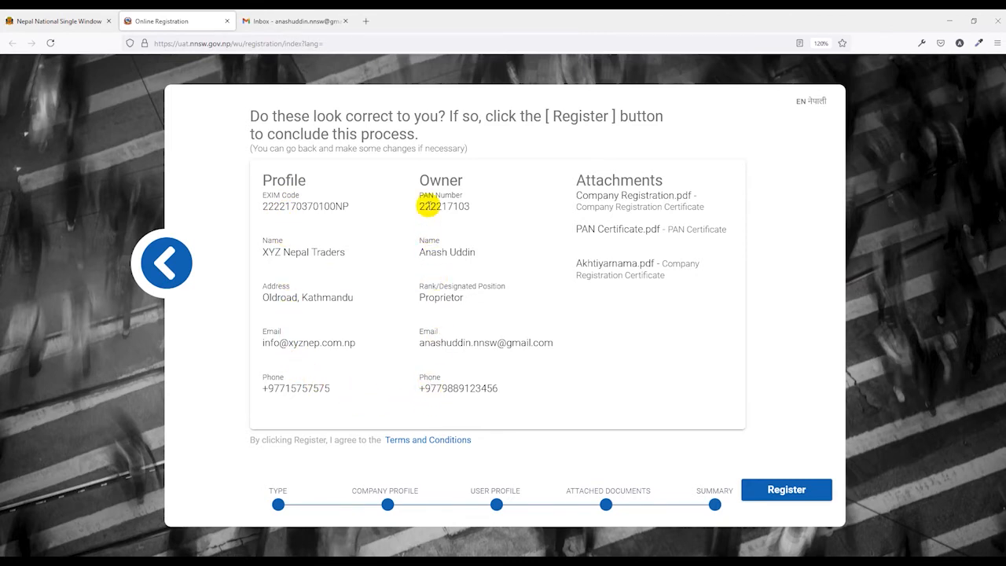
{"action": "left_click", "coordinate": [176, 271]}
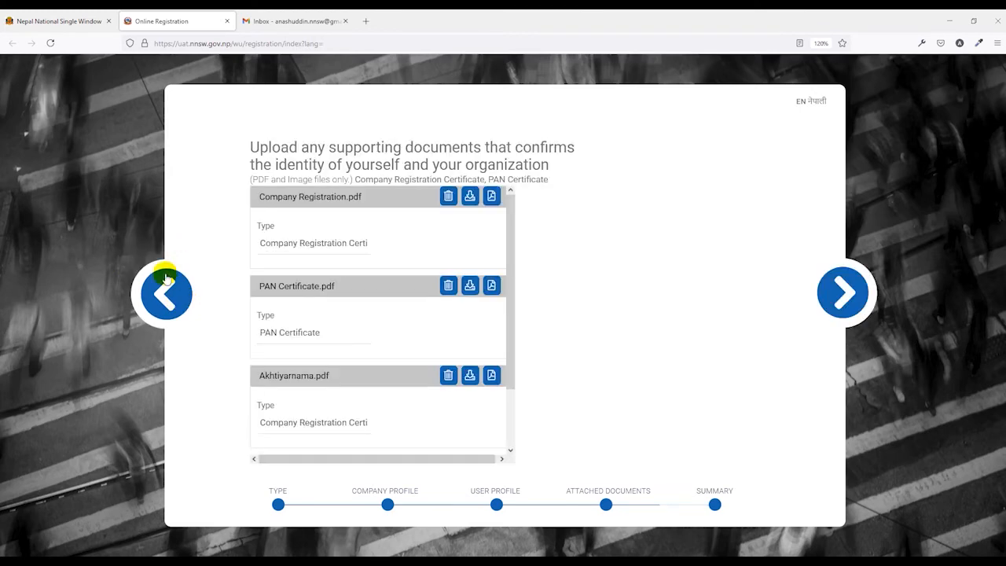
{"action": "left_click", "coordinate": [167, 271]}
{"action": "left_click", "coordinate": [162, 278]}
{"action": "left_click", "coordinate": [839, 288]}
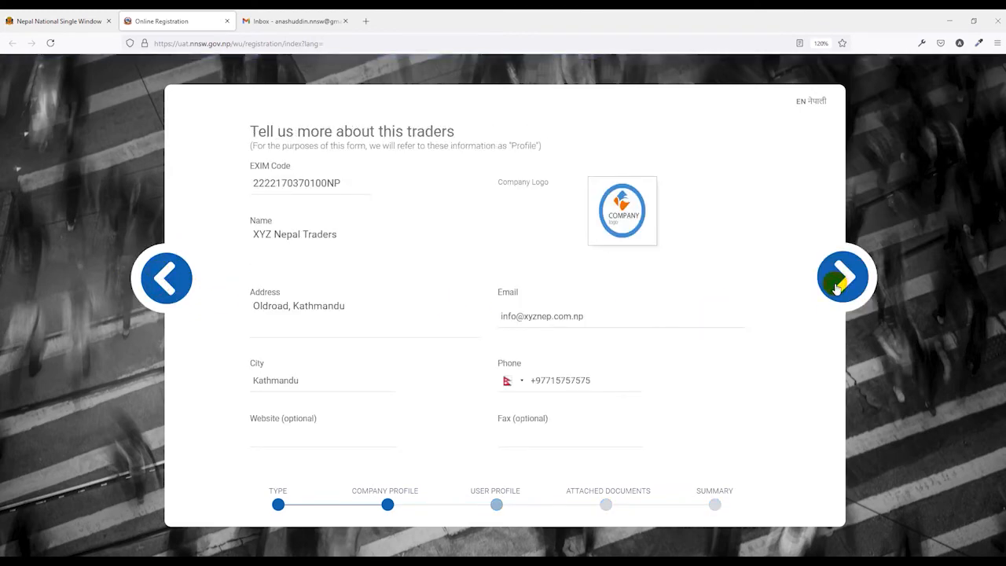
{"action": "left_click", "coordinate": [838, 288]}
{"action": "left_click", "coordinate": [836, 286]}
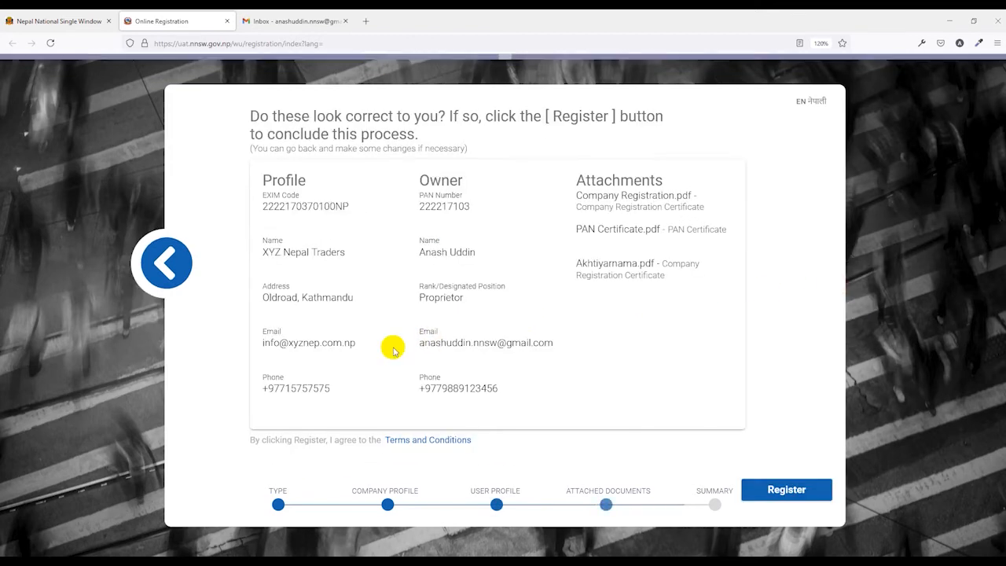
{"action": "left_click_drag", "start_coordinate": [418, 344], "coordinate": [438, 343]}
{"action": "left_click", "coordinate": [438, 344]}
{"action": "triple_click", "coordinate": [484, 344]}
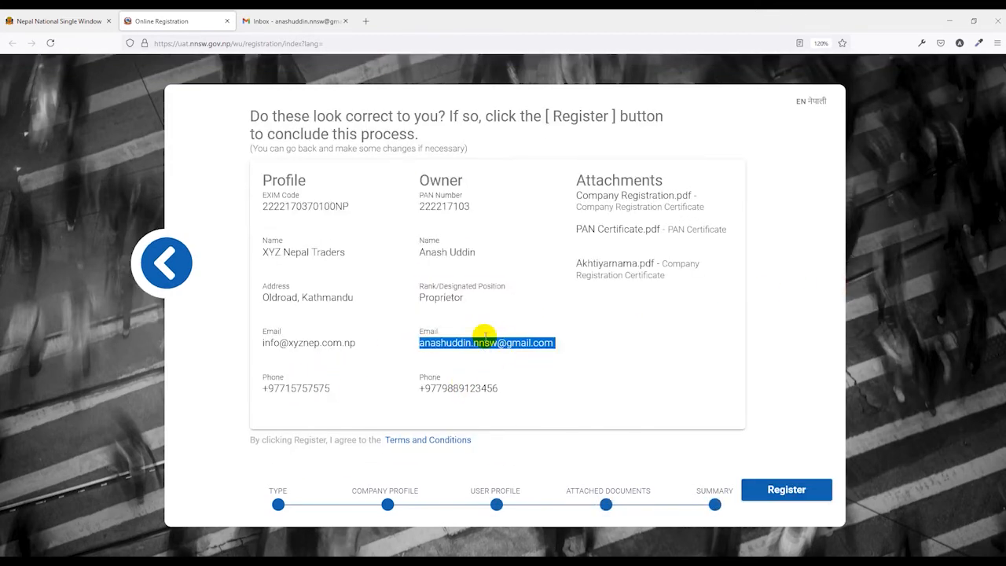
{"action": "left_click", "coordinate": [650, 342]}
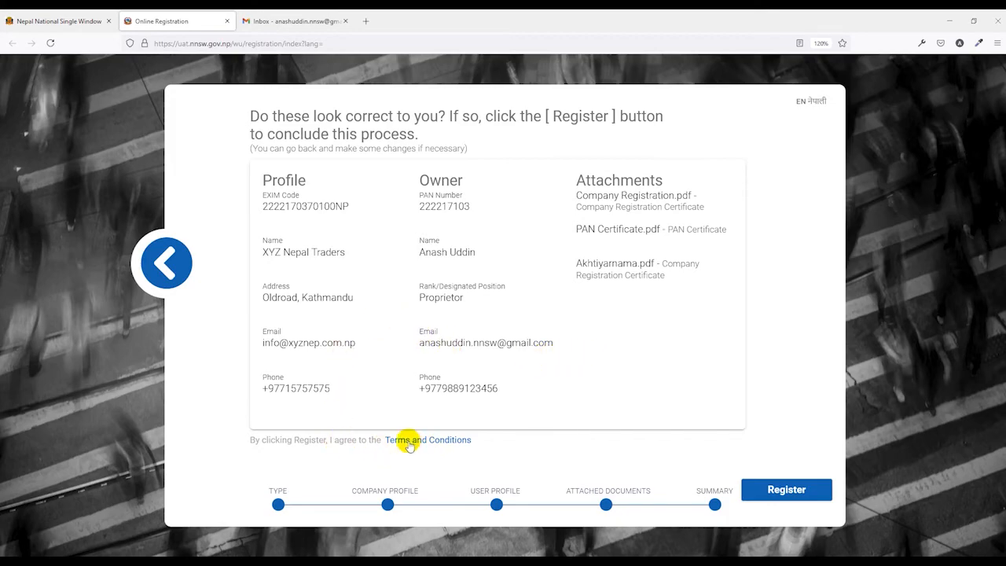
Read the Terms and Conditions, return to the form, and register XYZ Nepal Traders
{"action": "left_click", "coordinate": [436, 439]}
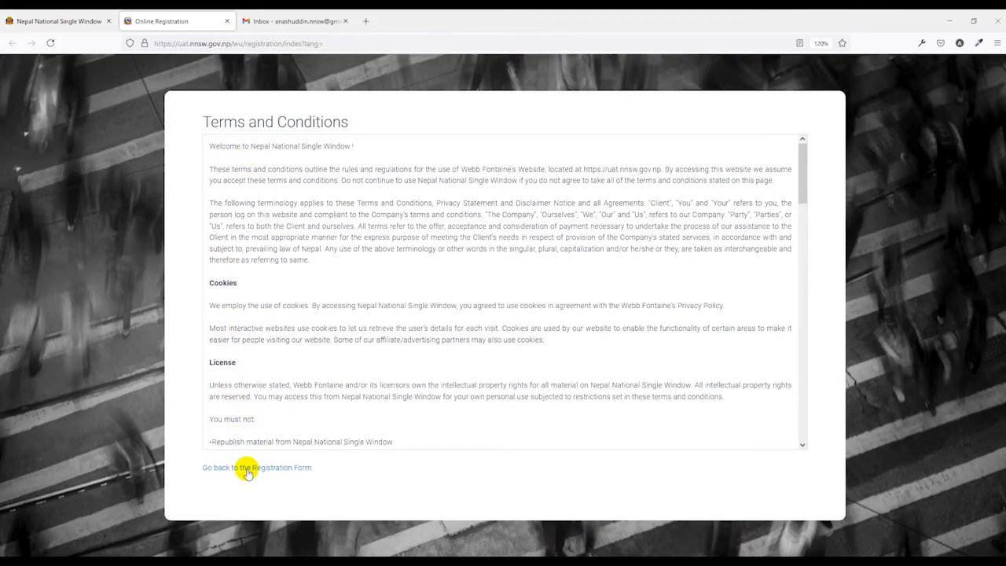
{"action": "left_click", "coordinate": [246, 469]}
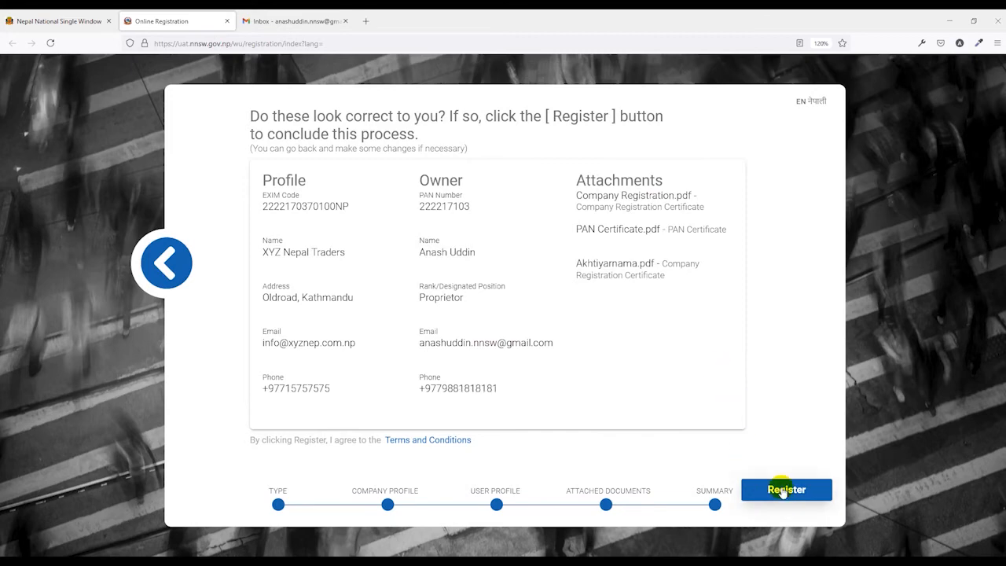
{"action": "left_click", "coordinate": [783, 490]}
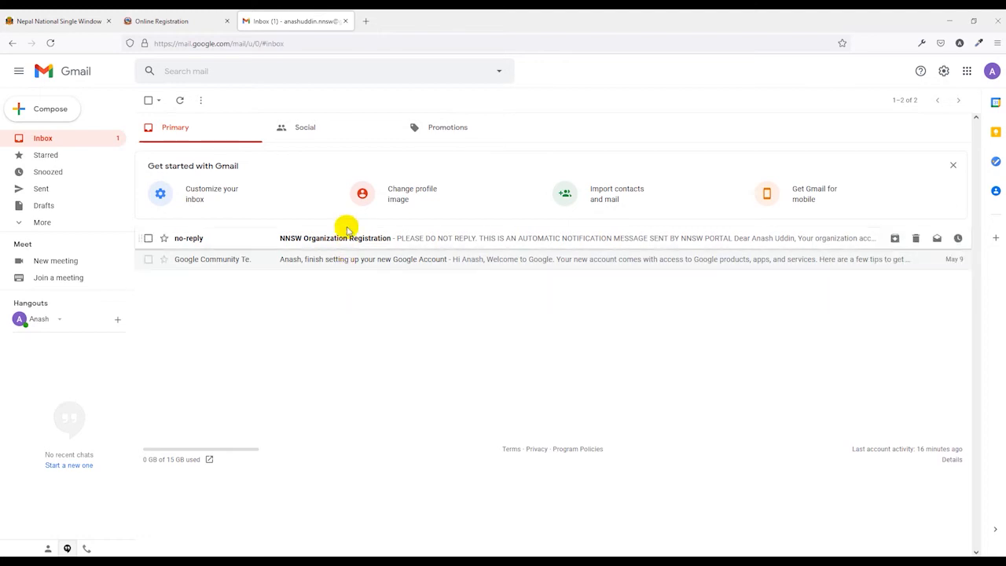
Read the NNSW Organization Registration email, check the organization's details, then close that page
{"action": "left_click", "coordinate": [348, 238]}
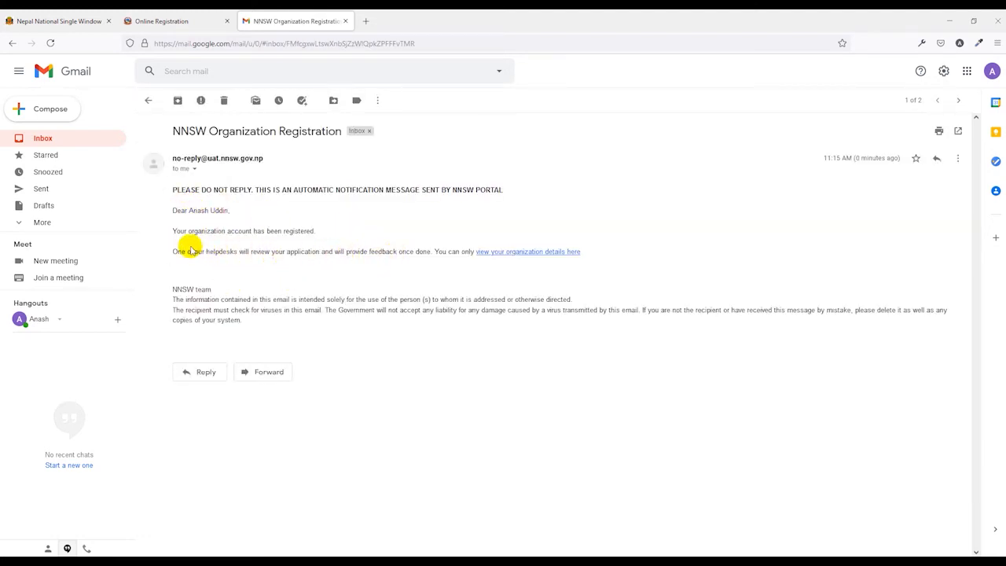
{"action": "left_click", "coordinate": [533, 253]}
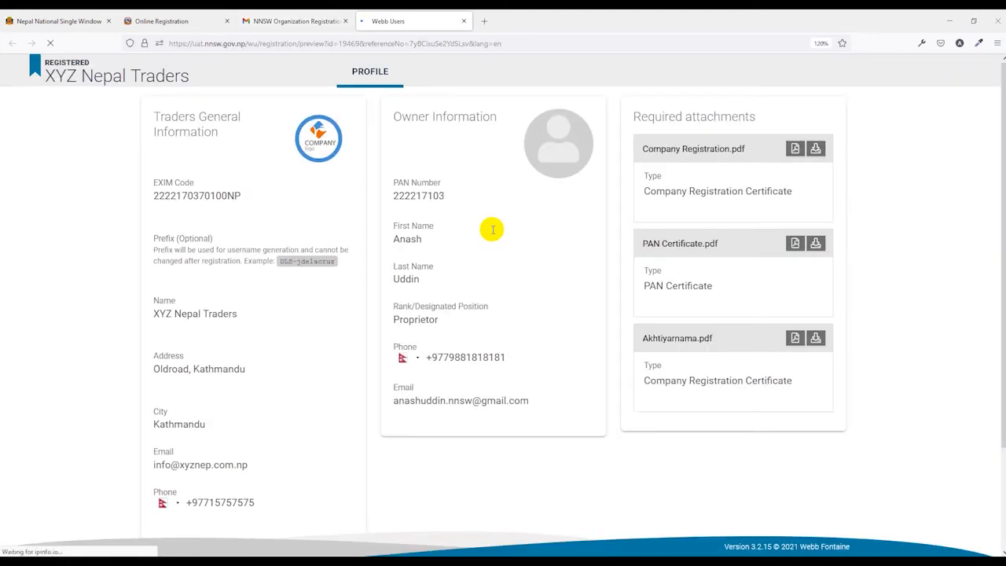
{"action": "scroll", "coordinate": [493, 233], "scroll_direction": "down", "scroll_amount": 2}
{"action": "scroll", "coordinate": [493, 233], "scroll_direction": "up", "scroll_amount": 2}
{"action": "scroll", "coordinate": [492, 233], "scroll_direction": "down", "scroll_amount": 3}
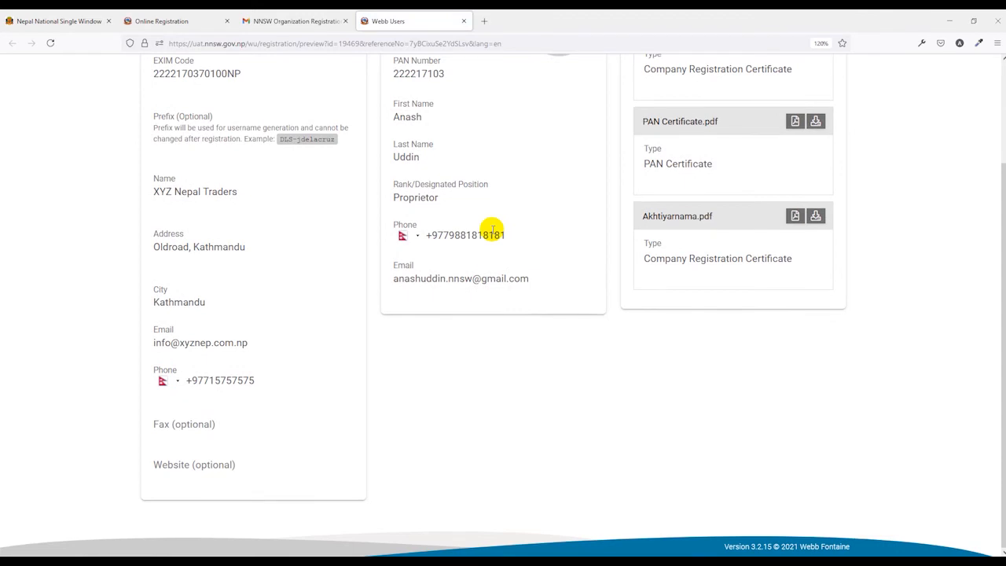
{"action": "scroll", "coordinate": [493, 233], "scroll_direction": "up", "scroll_amount": 3}
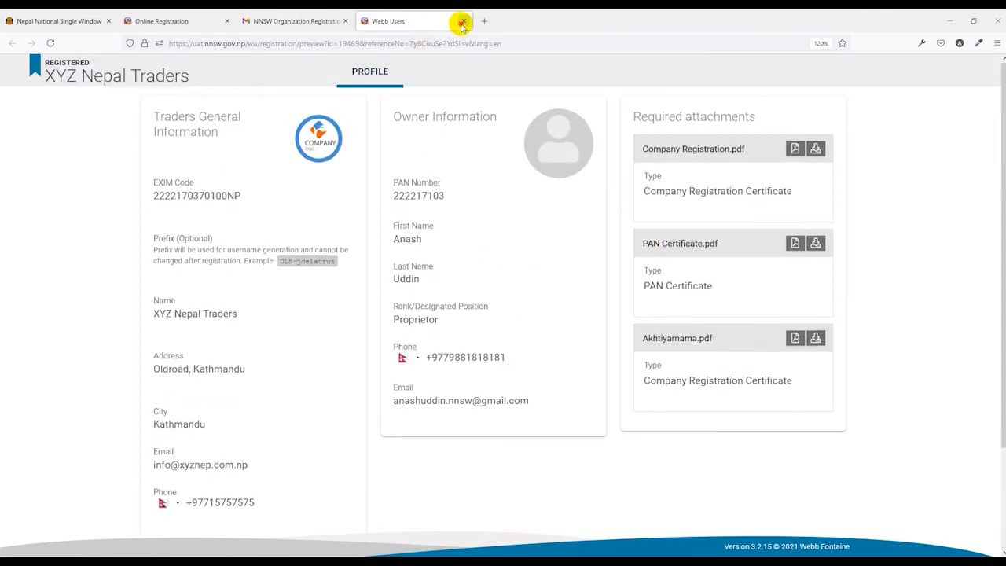
{"action": "left_click", "coordinate": [463, 21]}
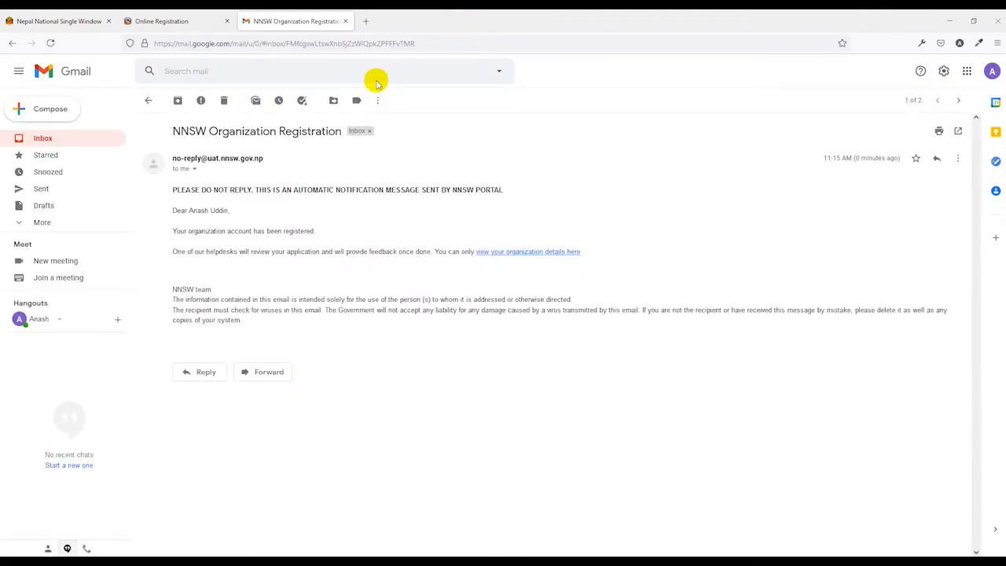
{"action": "left_click", "coordinate": [188, 24]}
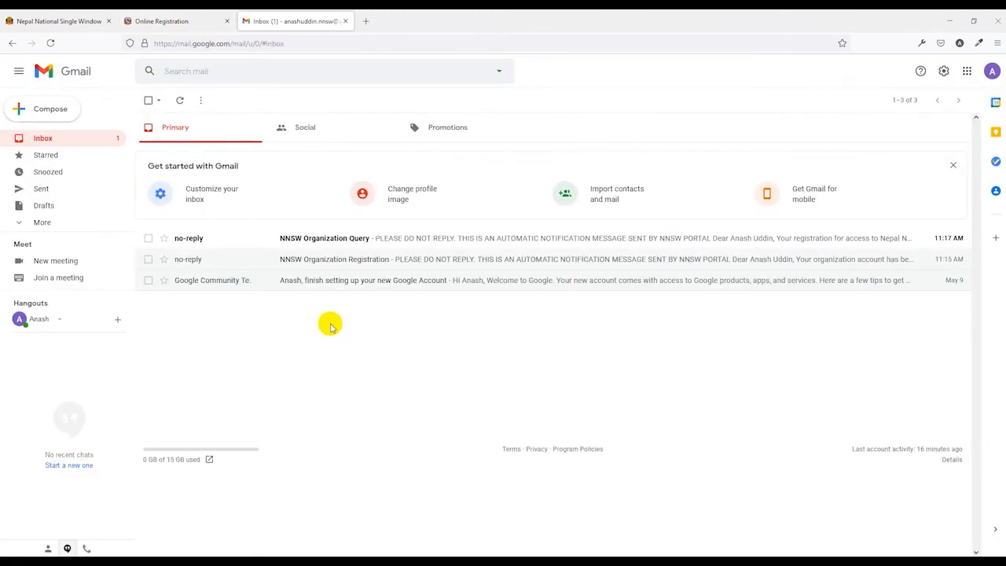
Open the NNSW Organization Query email and follow its link to the XYZ Nepal Traders registration
{"action": "left_click", "coordinate": [363, 240]}
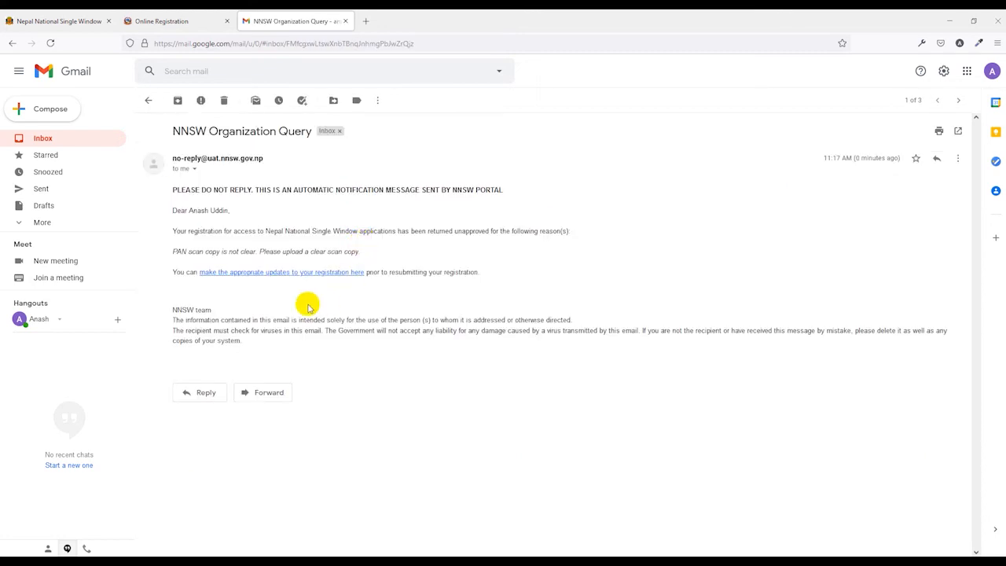
{"action": "left_click", "coordinate": [303, 271]}
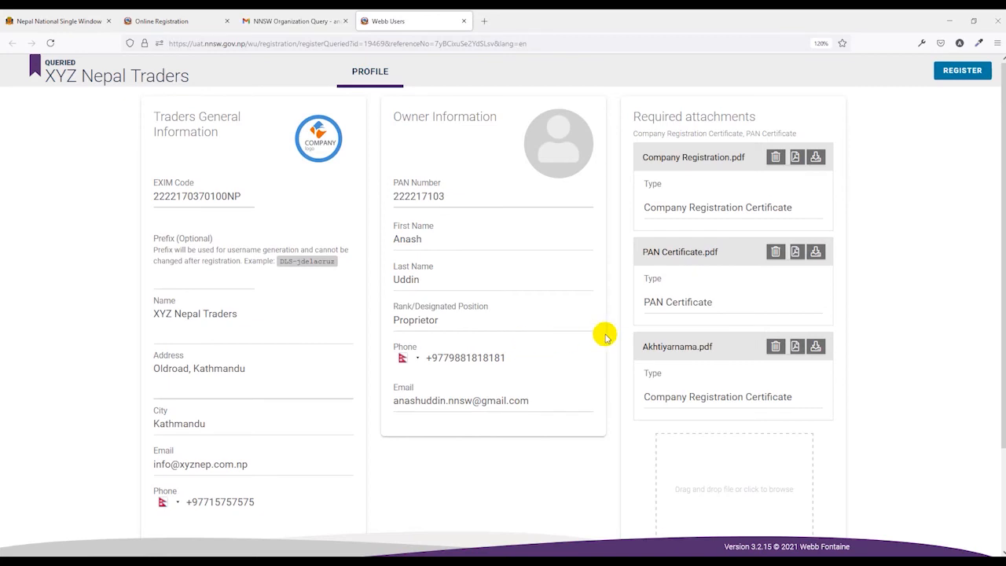
{"action": "scroll", "coordinate": [621, 244], "scroll_direction": "down", "scroll_amount": 3}
{"action": "scroll", "coordinate": [711, 302], "scroll_direction": "up", "scroll_amount": 3}
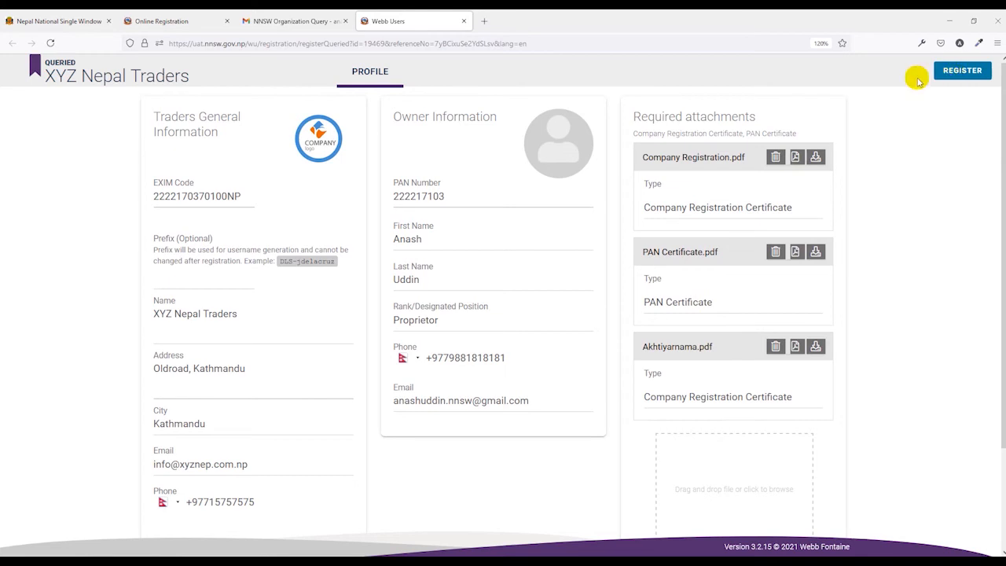
Resubmit the registration, confirm the resubmission, and close the confirmation page
{"action": "left_click", "coordinate": [953, 72]}
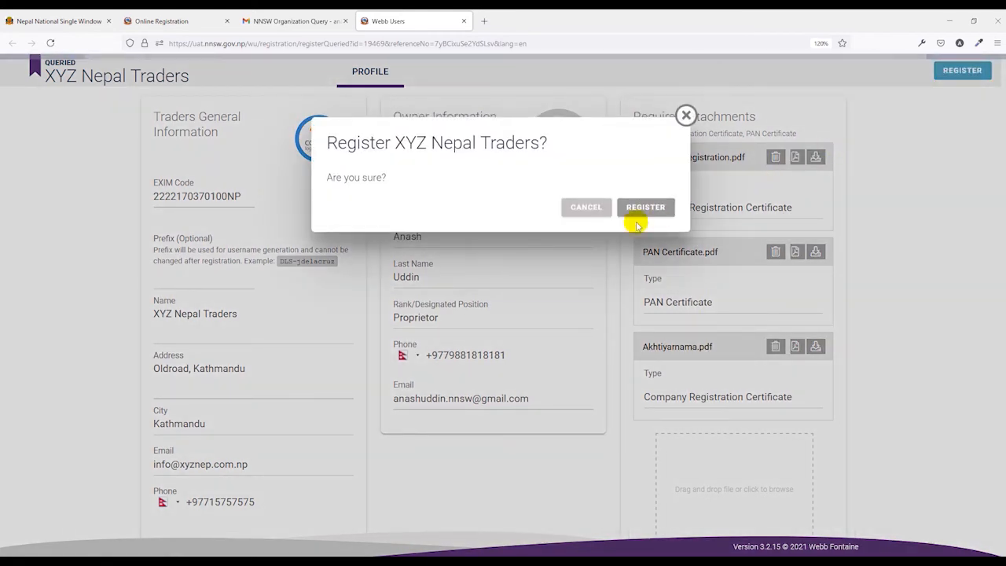
{"action": "left_click", "coordinate": [644, 207]}
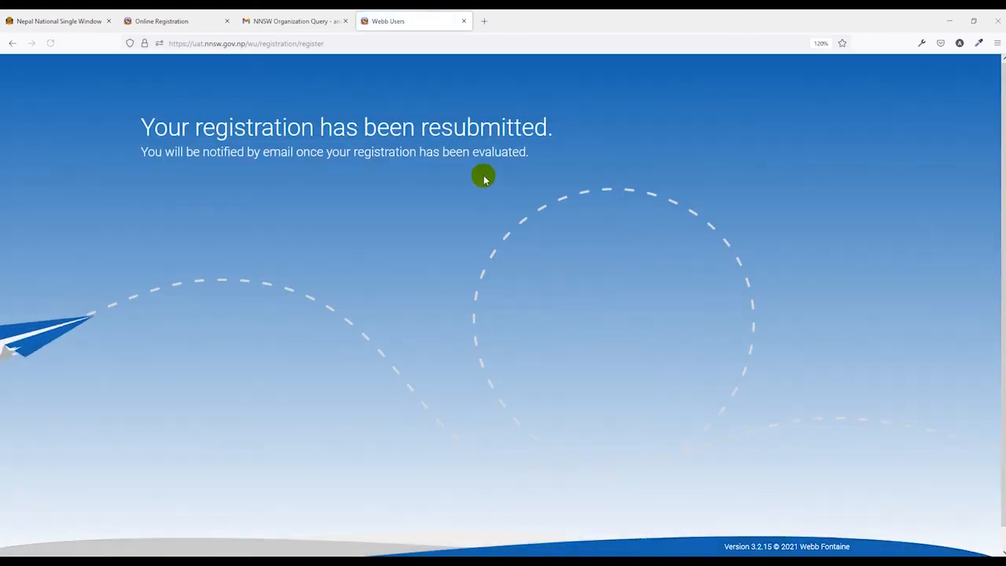
{"action": "left_click", "coordinate": [463, 22]}
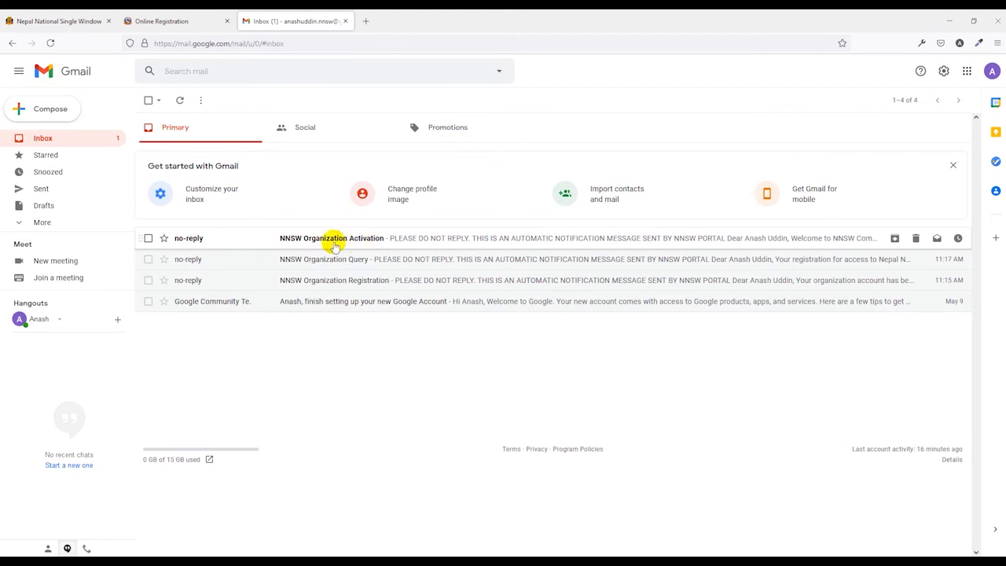
From the NNSW Organization Activation email, reach the set-password page and enter a new password
{"action": "left_click", "coordinate": [346, 240]}
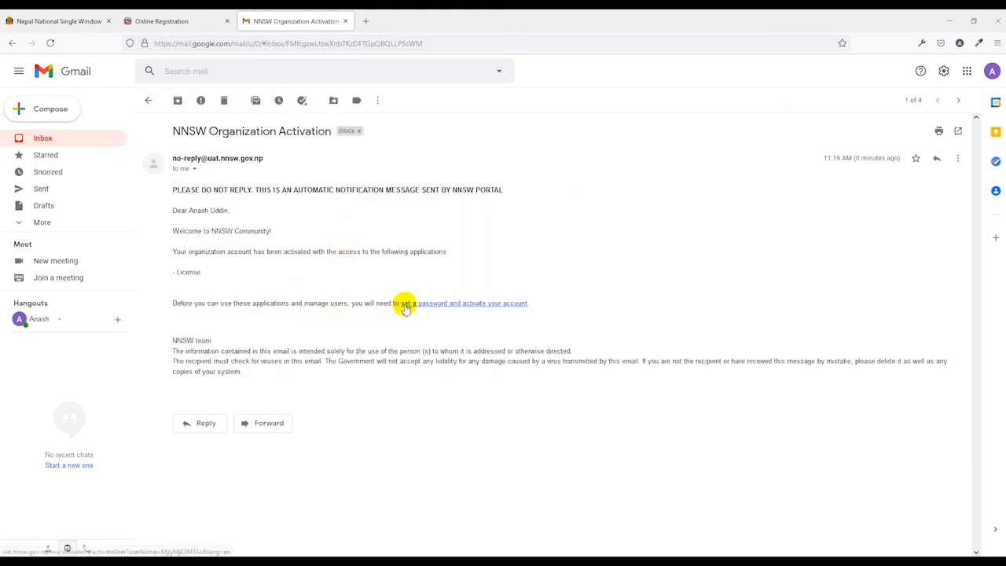
{"action": "left_click", "coordinate": [459, 305]}
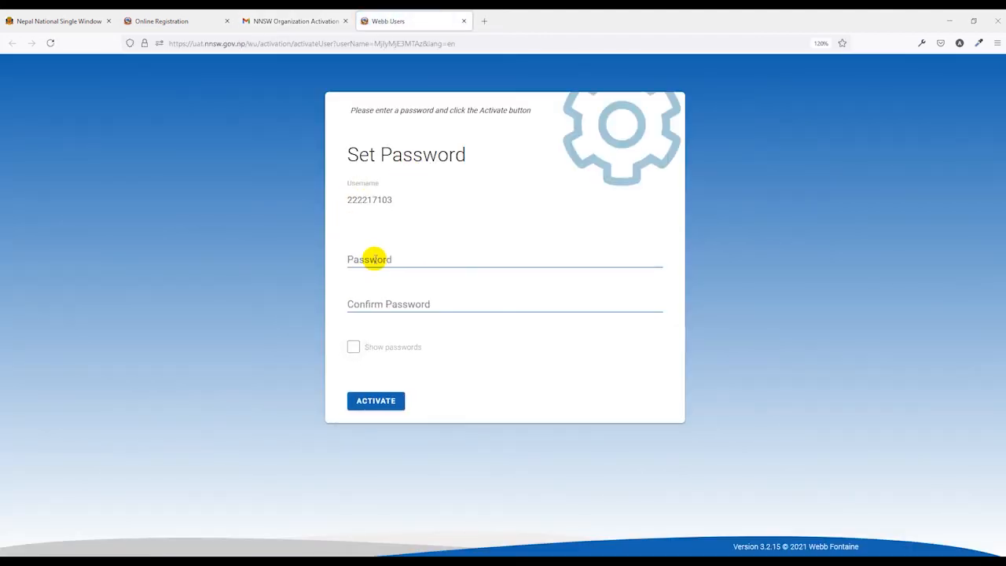
{"action": "left_click", "coordinate": [374, 258]}
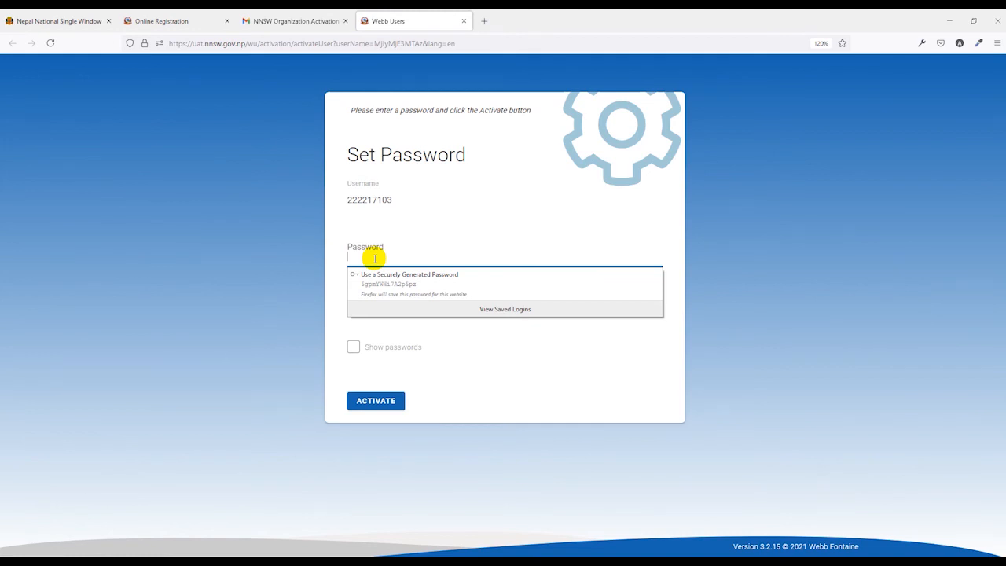
{"action": "type", "text": "a"}
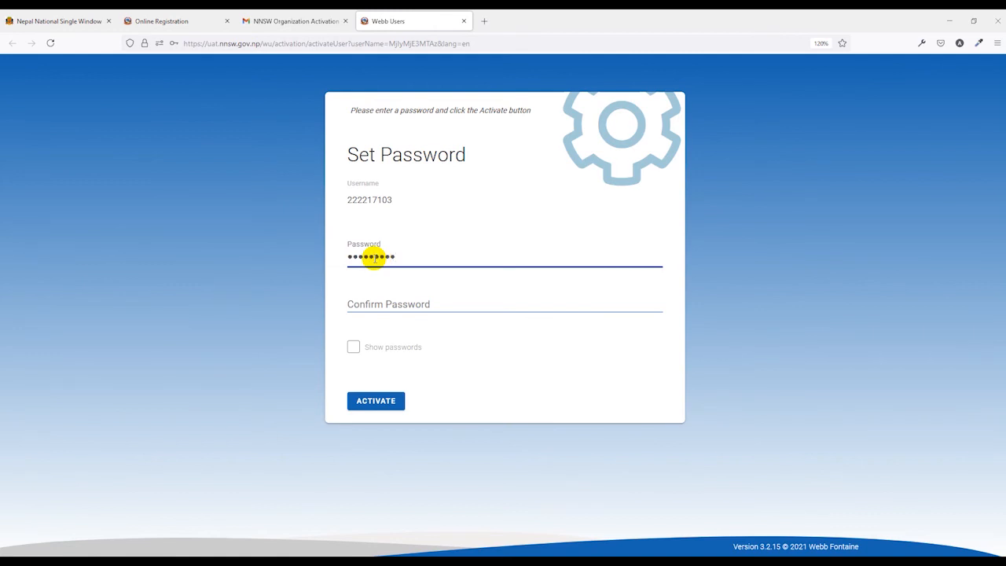
Confirm the password and activate the account, declining to save the login in the browser
{"action": "key", "text": "Tab"}
{"action": "type", "text": "*********"}
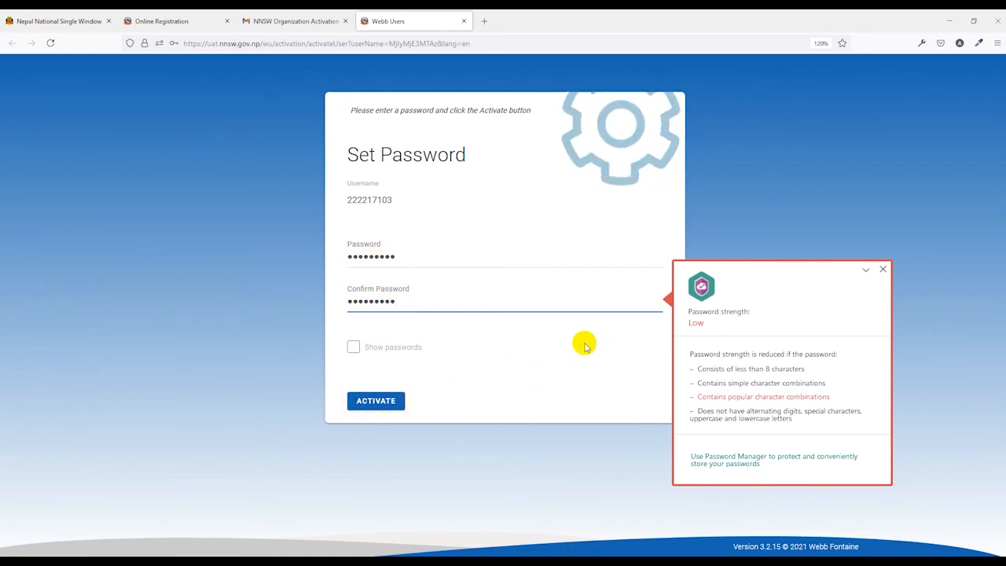
{"action": "left_click", "coordinate": [882, 268]}
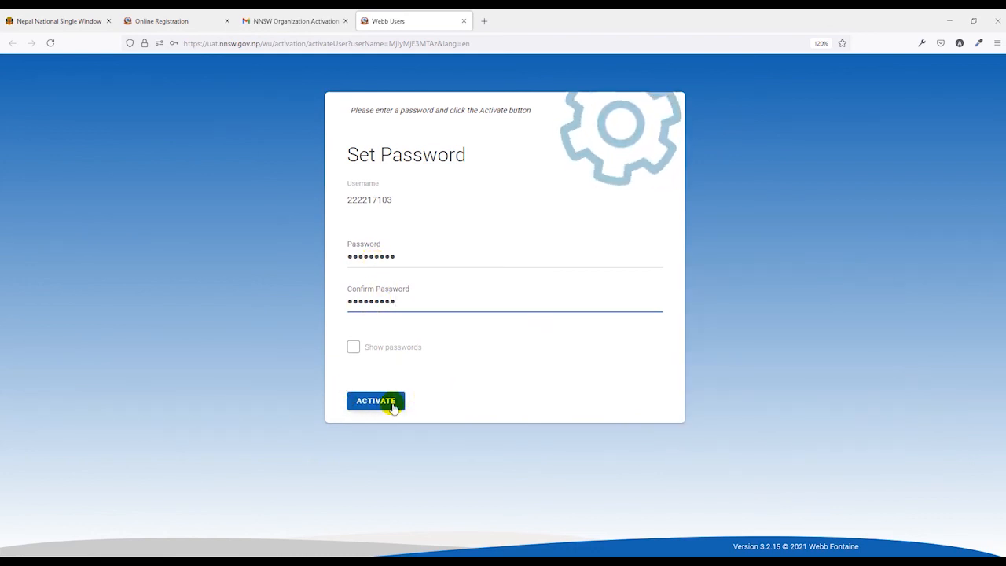
{"action": "left_click", "coordinate": [392, 407]}
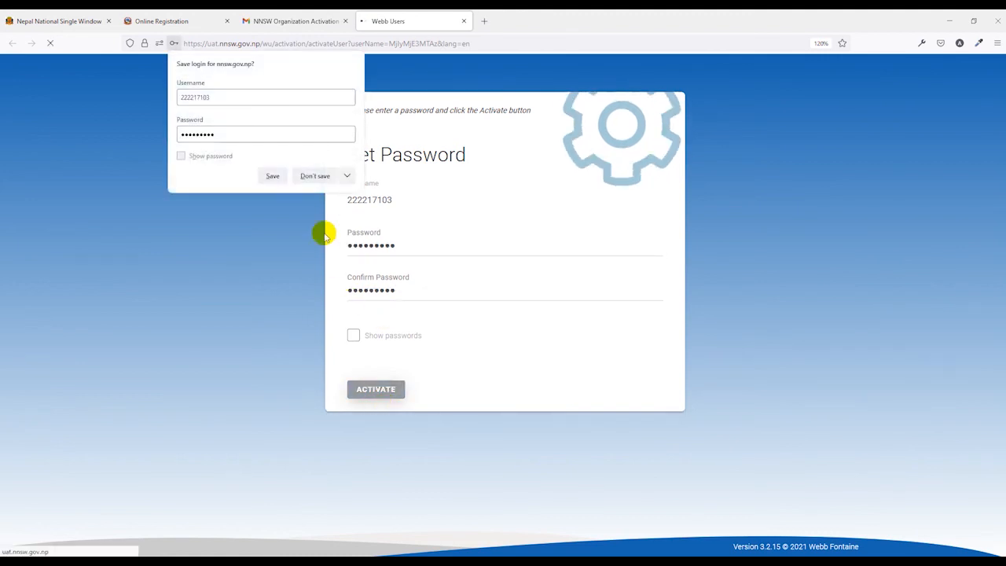
{"action": "left_click", "coordinate": [314, 175]}
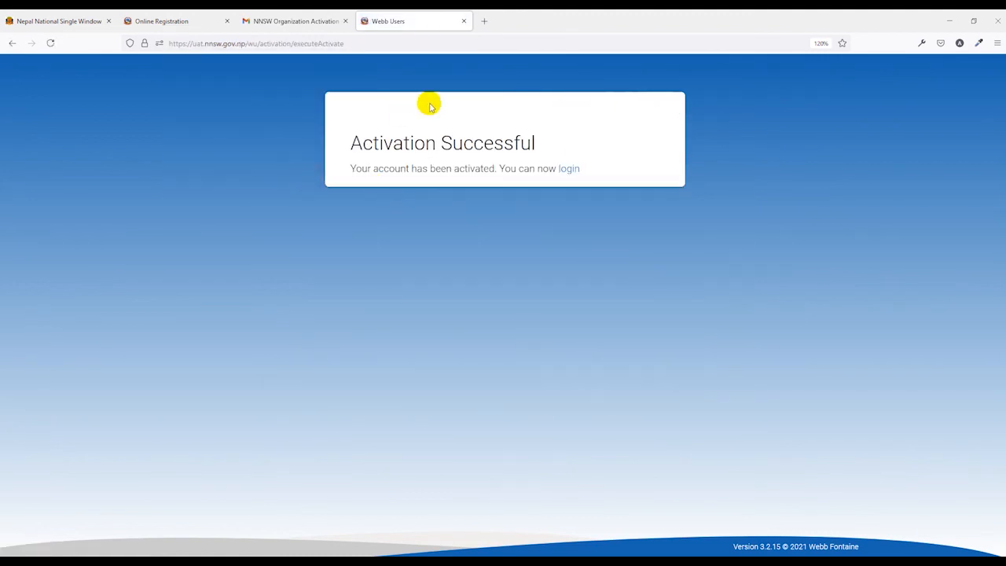
Log in to NNSW with the new account password, skip saving it, then return to the home page
{"action": "left_click", "coordinate": [570, 172]}
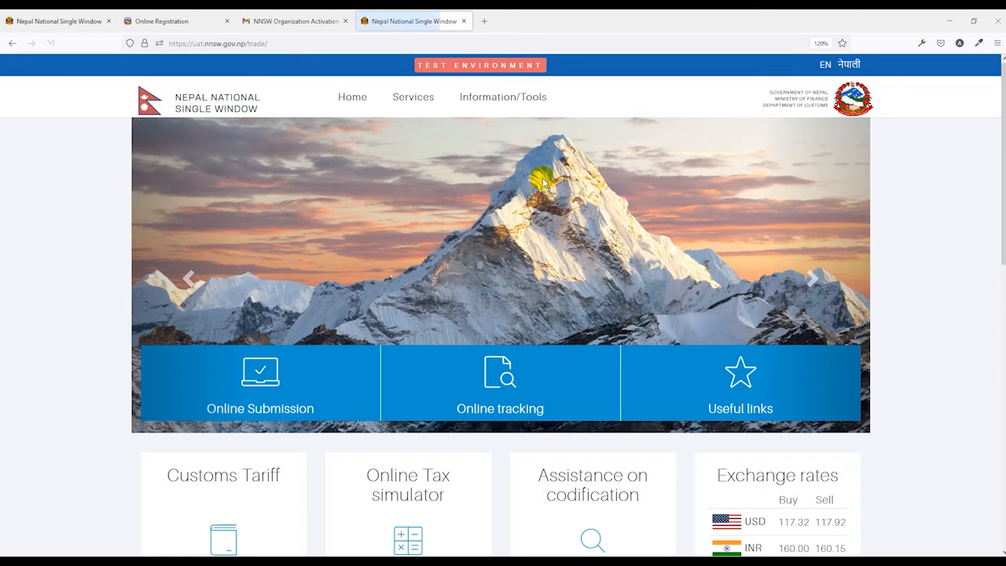
{"action": "left_click", "coordinate": [266, 371]}
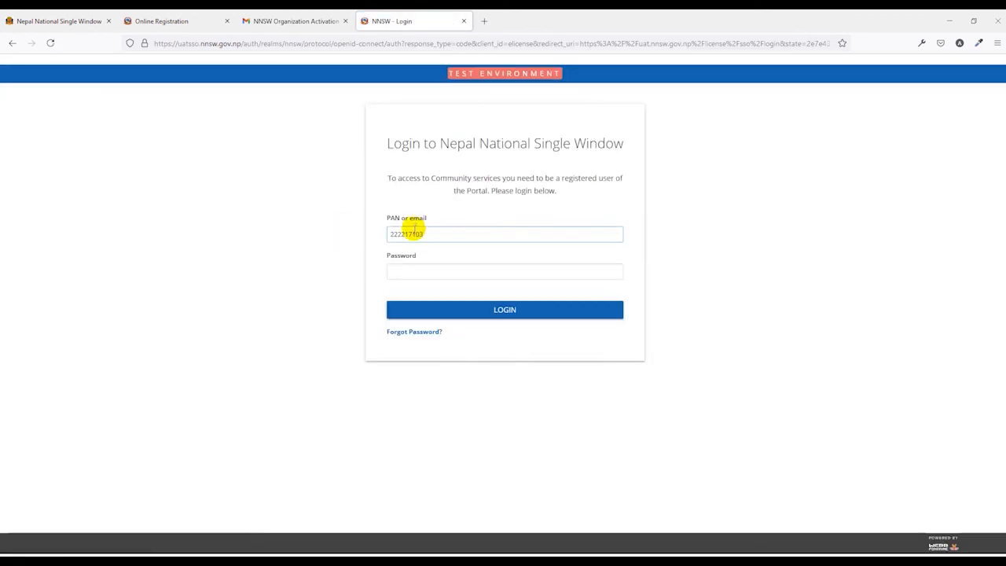
{"action": "left_click", "coordinate": [404, 273]}
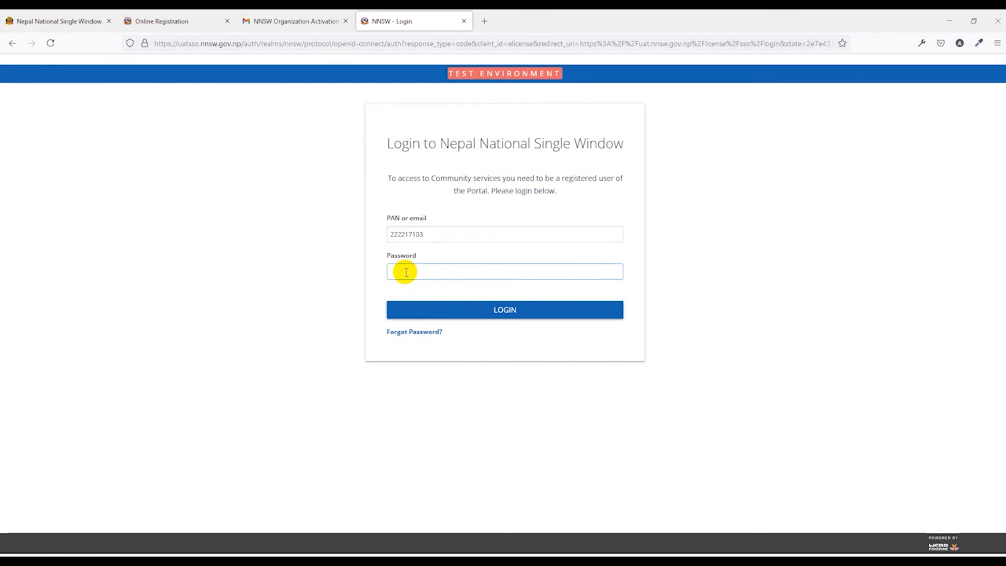
{"action": "type", "text": "***"}
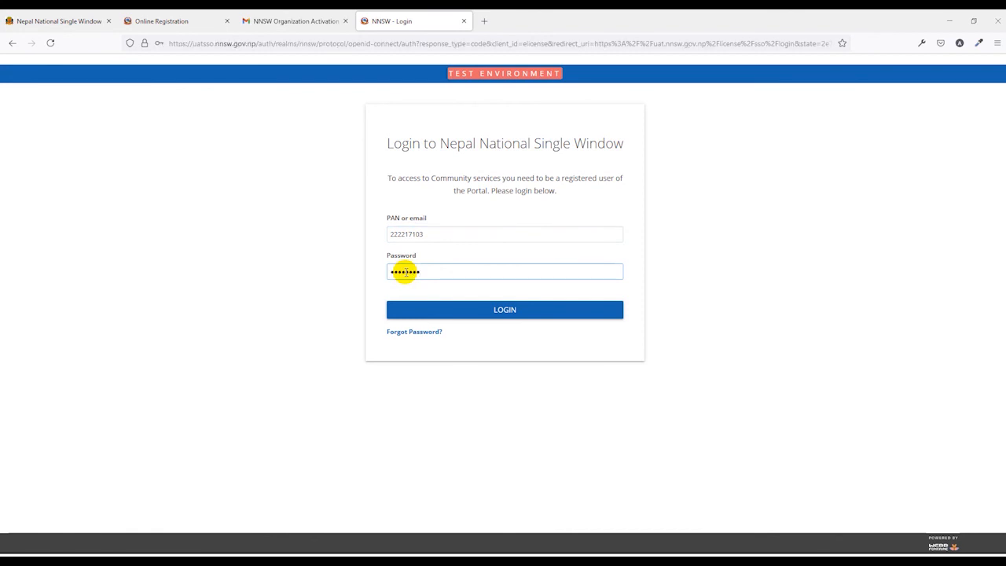
{"action": "left_click", "coordinate": [503, 312]}
{"action": "left_click", "coordinate": [314, 173]}
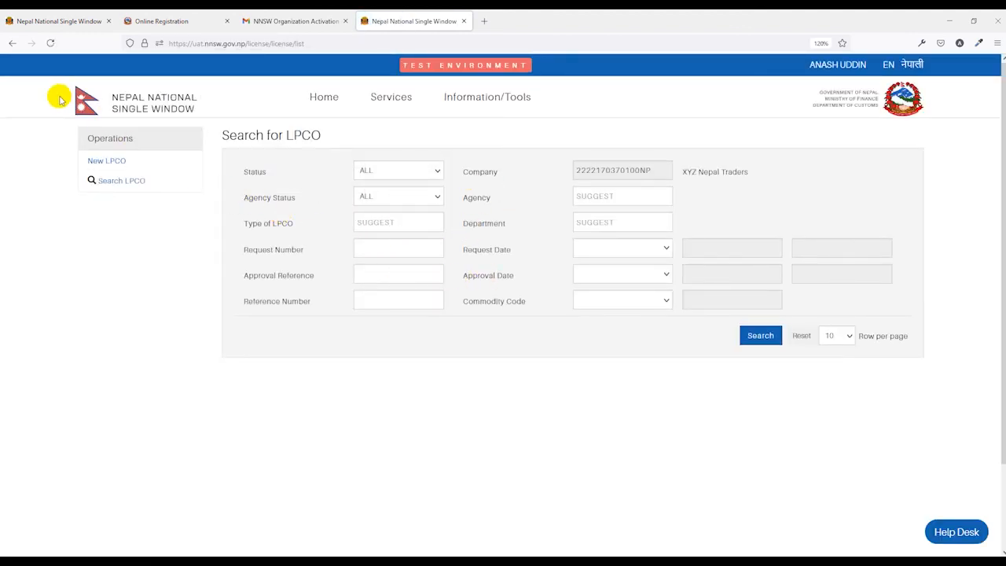
{"action": "left_click", "coordinate": [139, 110]}
{"action": "scroll", "coordinate": [164, 258], "scroll_direction": "down", "scroll_amount": 10}
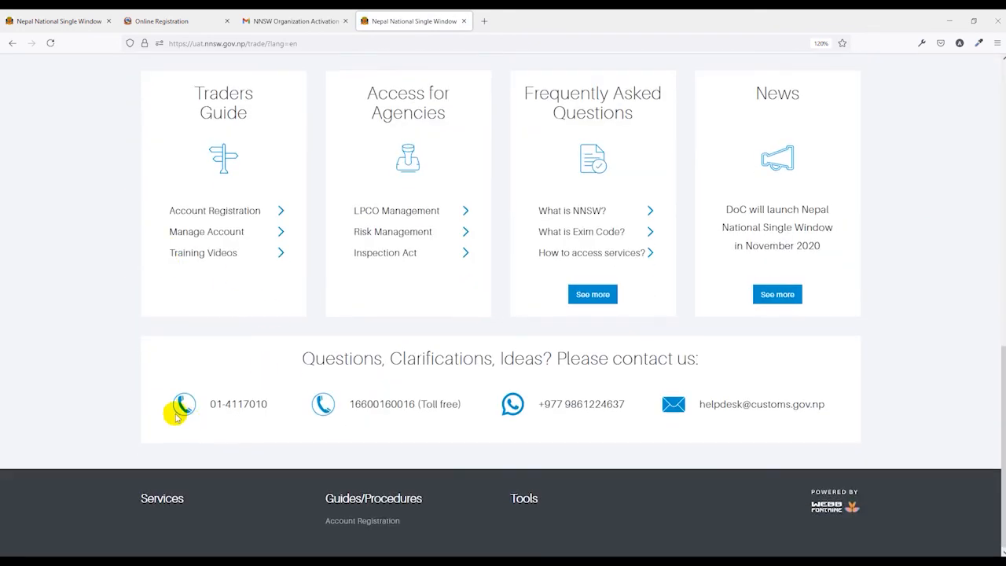